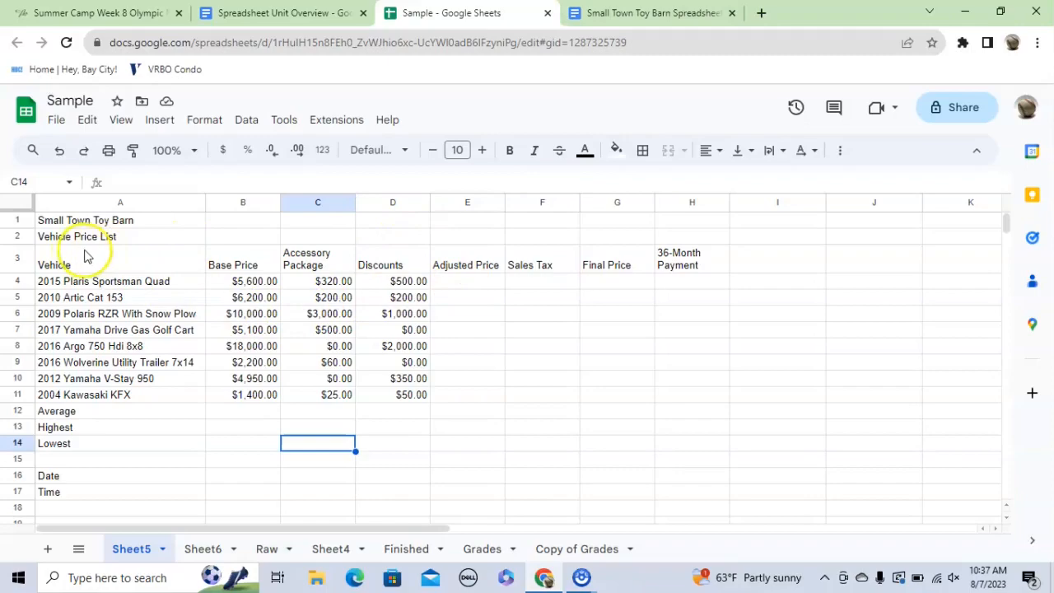
Step: Calculate the first vehicle's Adjusted Price in E4 with =B4+C4-D4 and fill the formula down through E11
{"action": "left_click", "coordinate": [470, 285]}
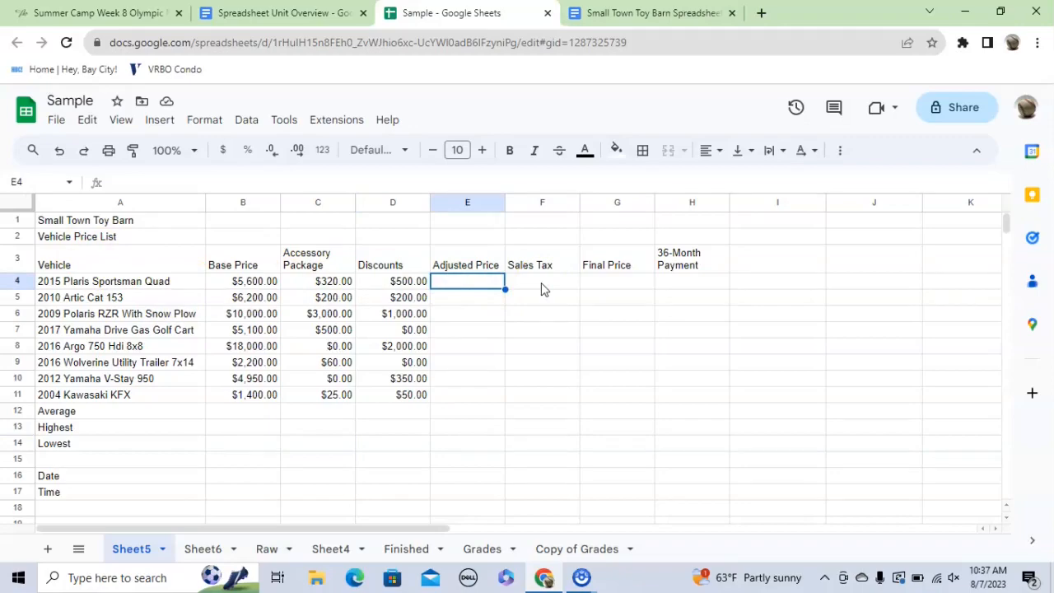
{"action": "left_click", "coordinate": [480, 284]}
{"action": "type", "text": "="}
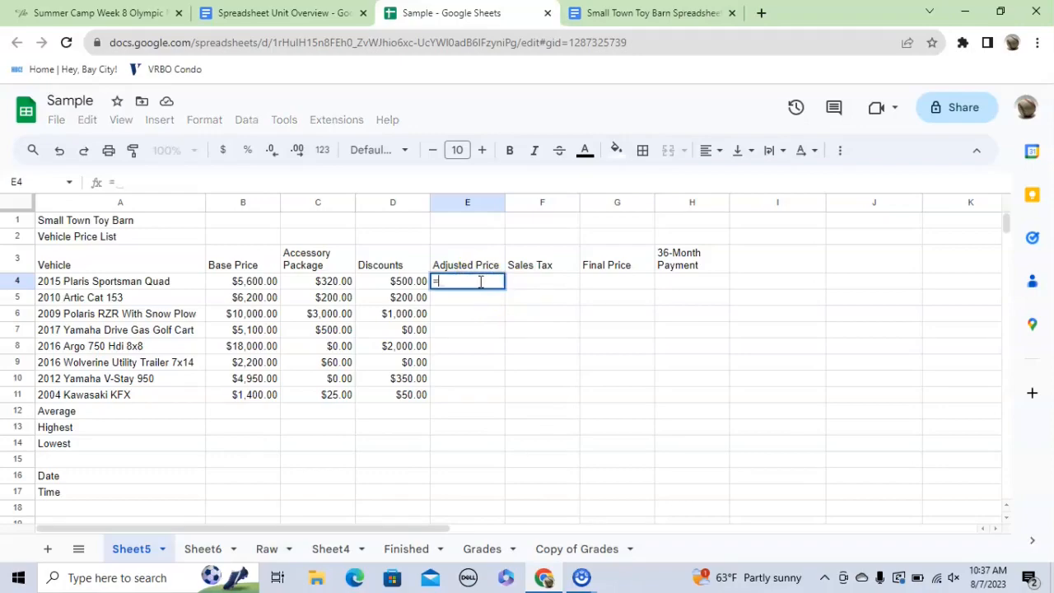
{"action": "left_click", "coordinate": [249, 282]}
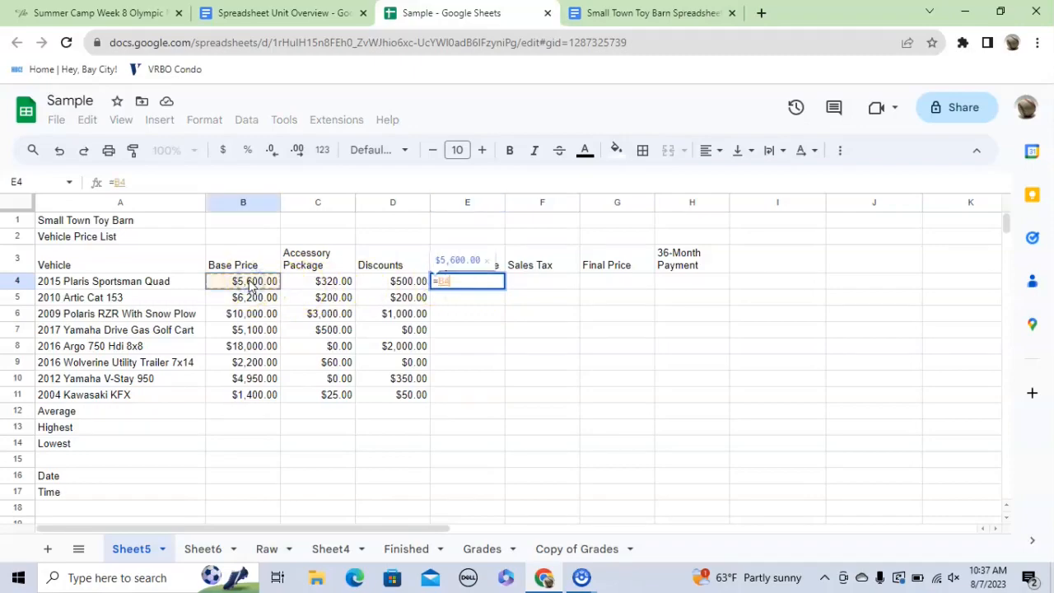
{"action": "type", "text": "+"}
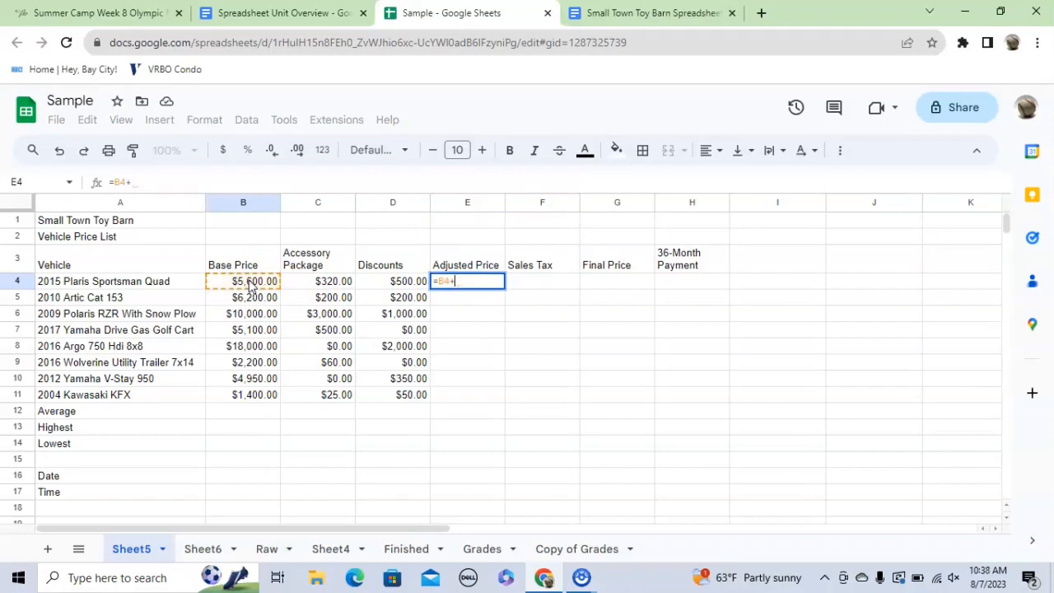
{"action": "left_click", "coordinate": [321, 282]}
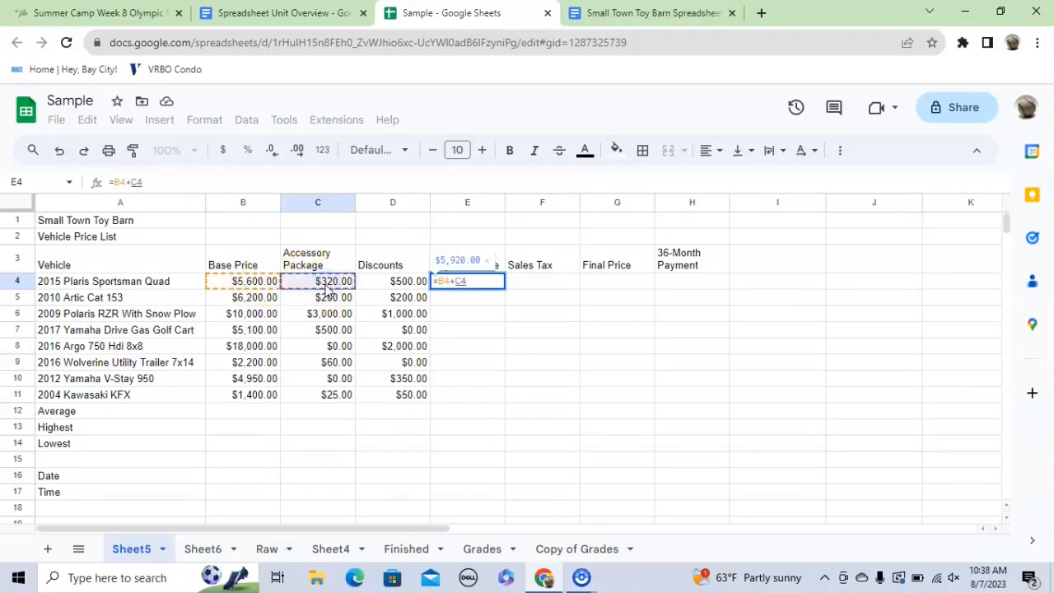
{"action": "type", "text": "-"}
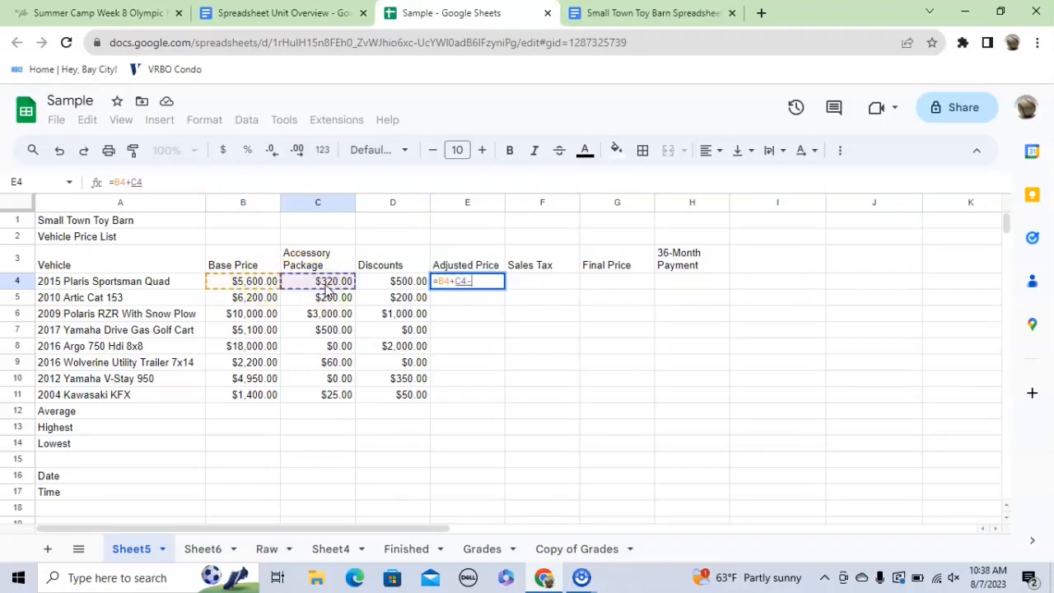
{"action": "left_click", "coordinate": [401, 284]}
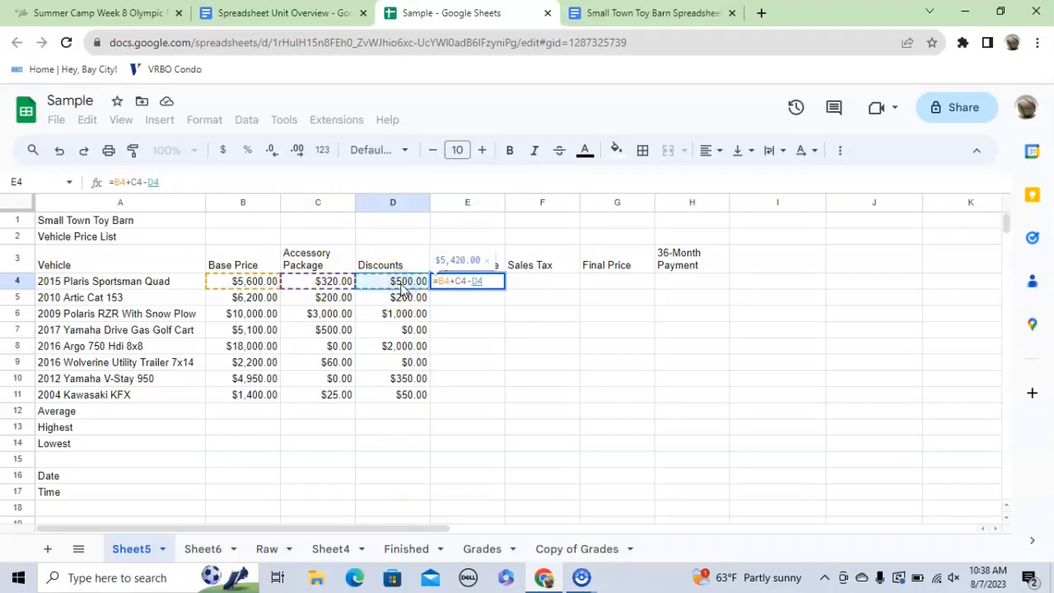
{"action": "key", "text": "Return"}
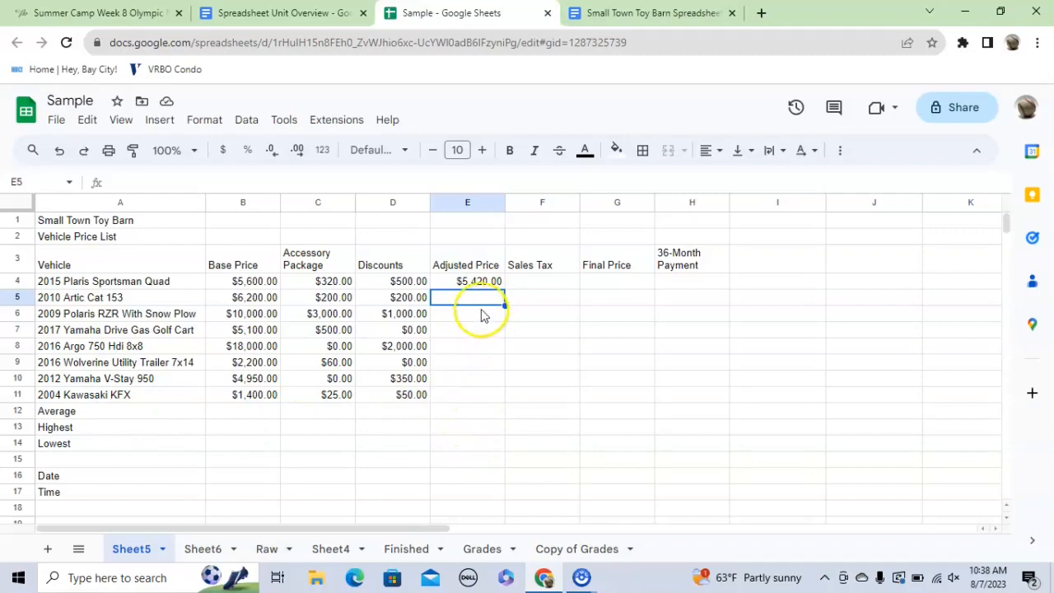
{"action": "left_click", "coordinate": [476, 281]}
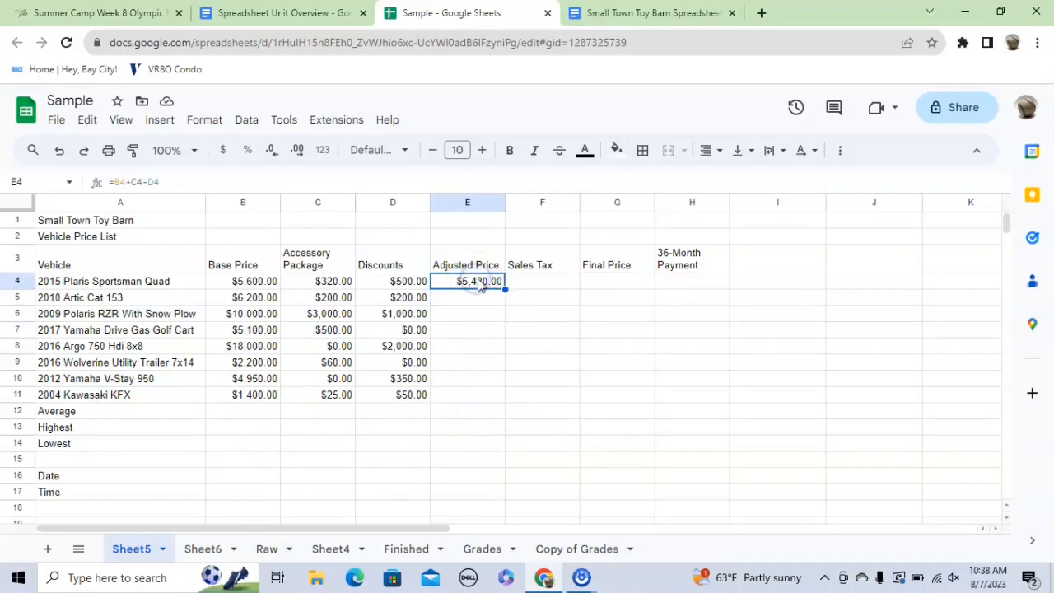
{"action": "left_click_drag", "start_coordinate": [505, 289], "coordinate": [506, 394]}
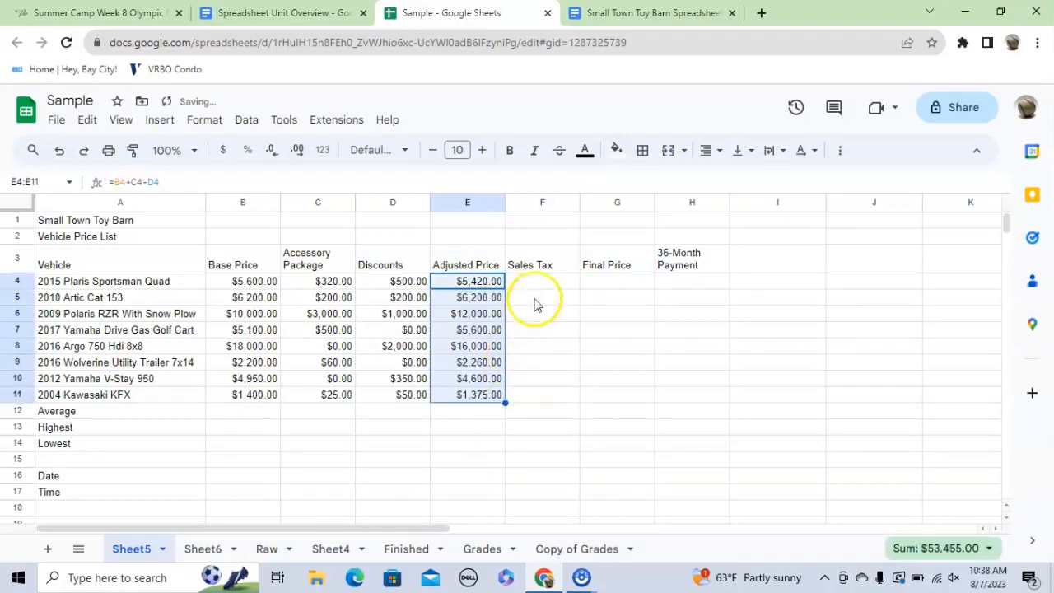
Step: Calculate the first vehicle's Sales Tax in F4 as 6% of its adjusted price with =E4*6%
{"action": "key", "text": "Right"}
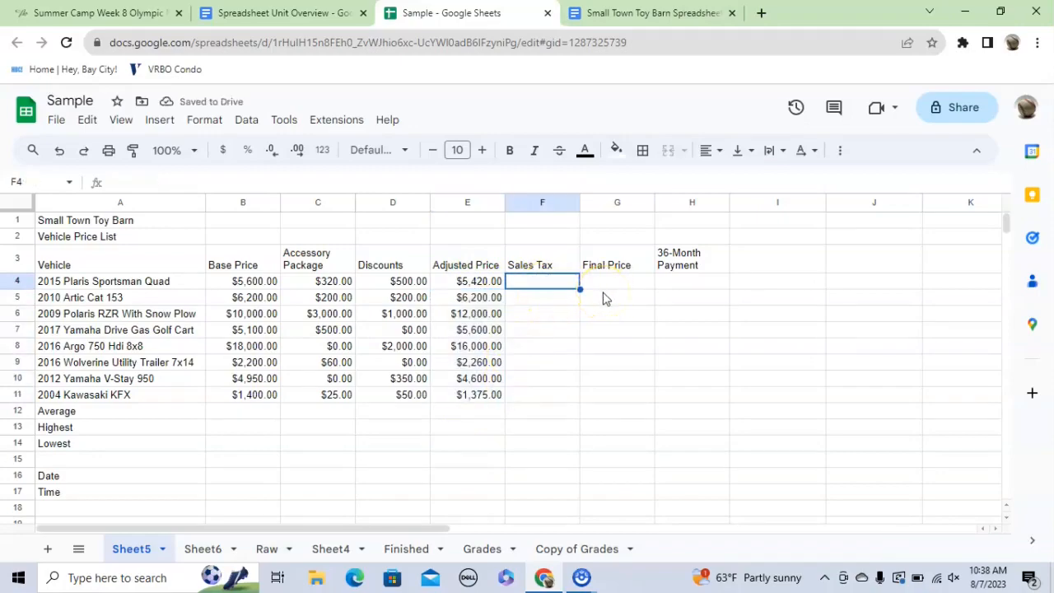
{"action": "type", "text": "="}
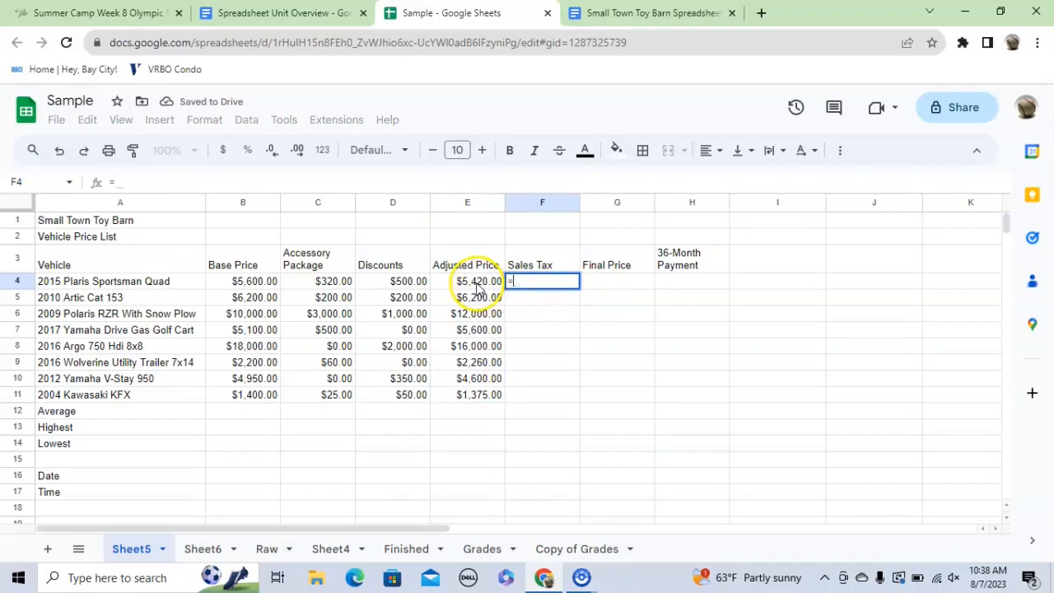
{"action": "left_click", "coordinate": [476, 283]}
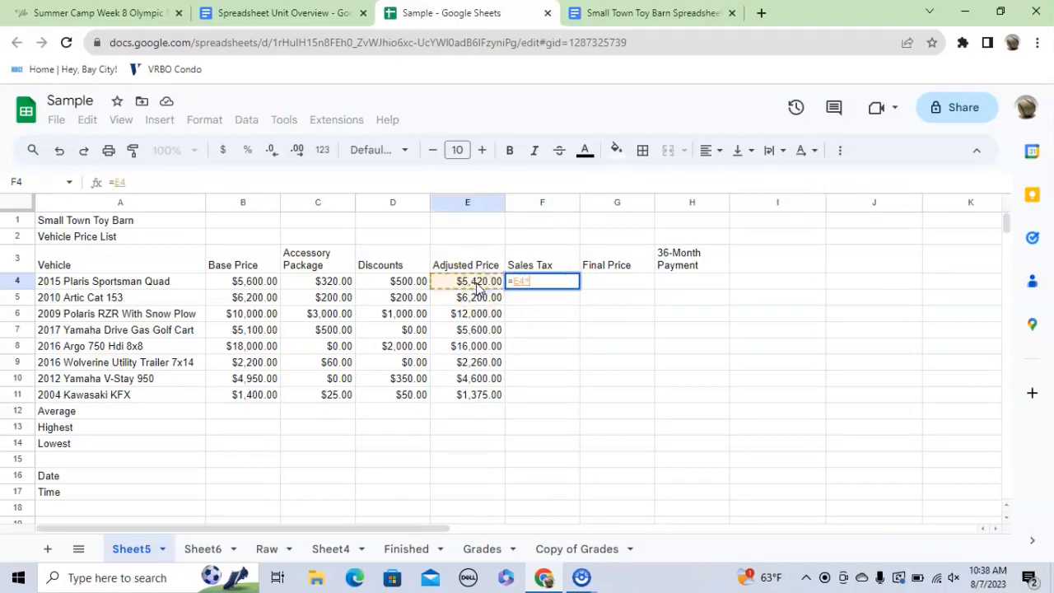
{"action": "type", "text": "*6%"}
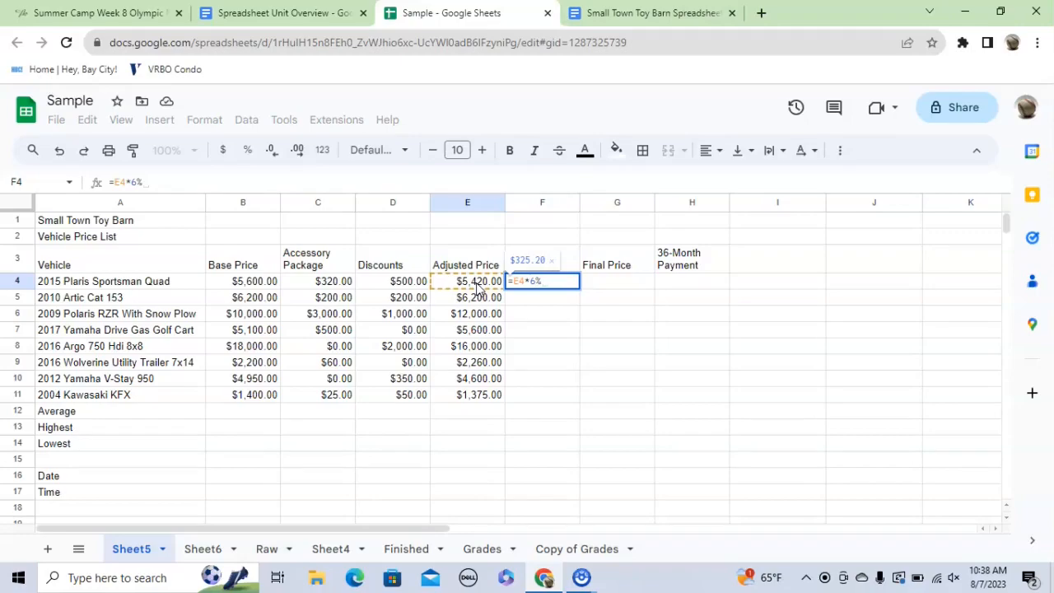
{"action": "key", "text": "Return"}
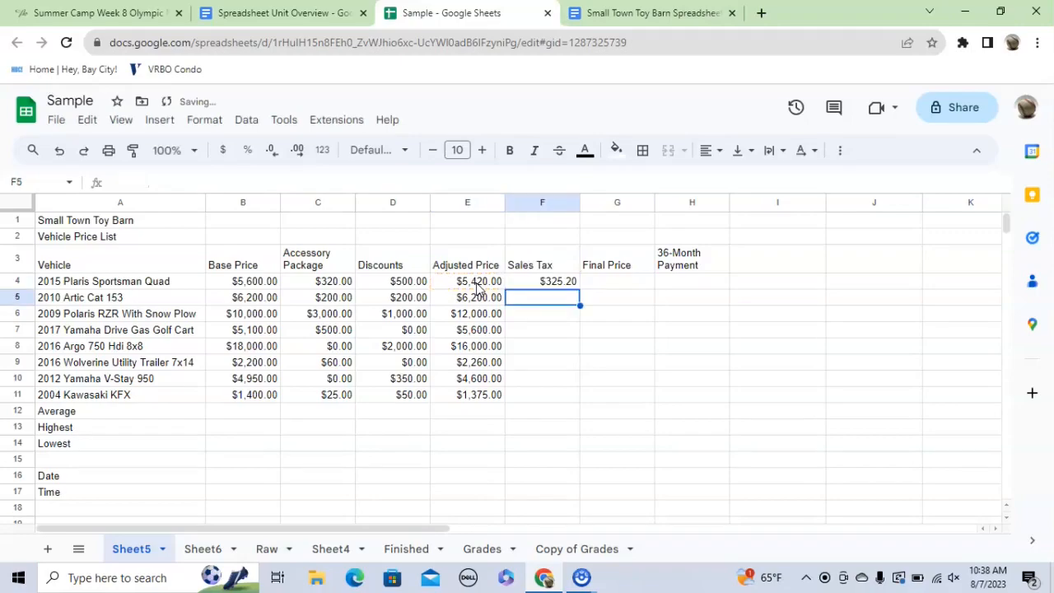
Step: Calculate the first vehicle's Final Price in G4 by adding adjusted price and sales tax with =E4+F4
{"action": "left_click", "coordinate": [606, 283]}
{"action": "type", "text": "="}
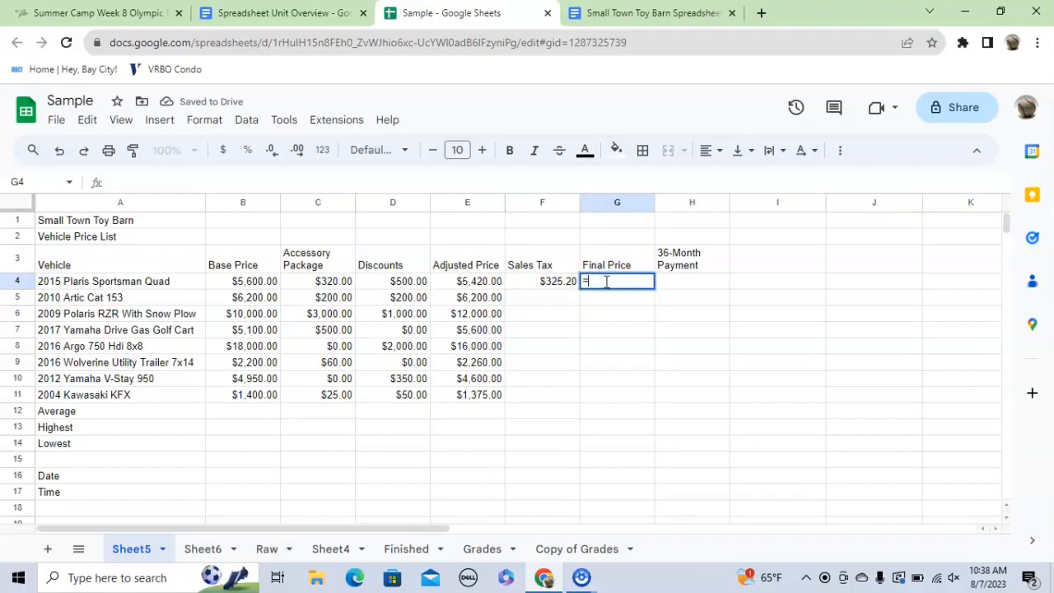
{"action": "left_click", "coordinate": [484, 281]}
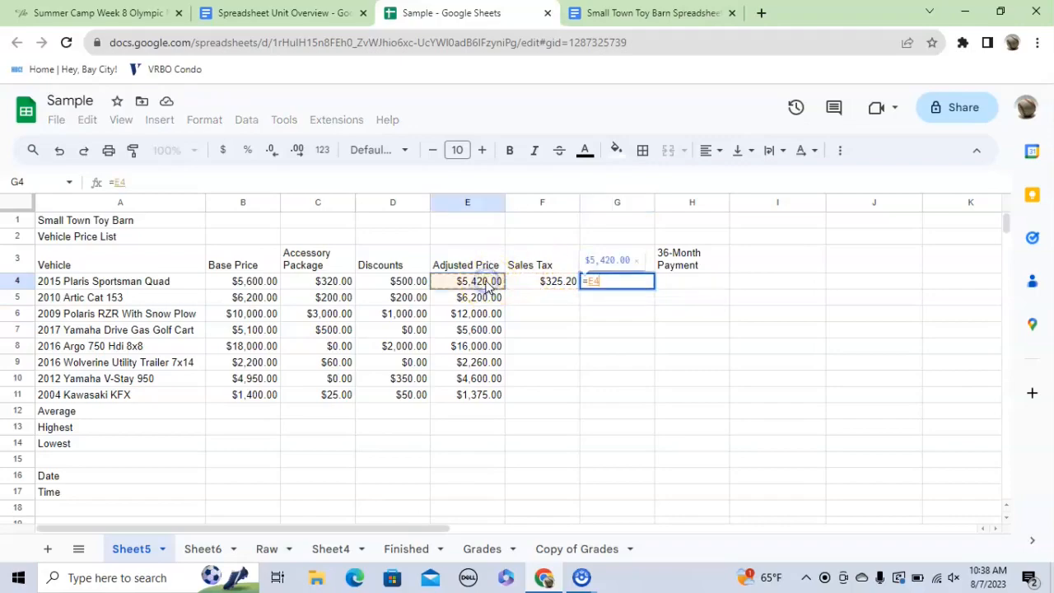
{"action": "type", "text": "+"}
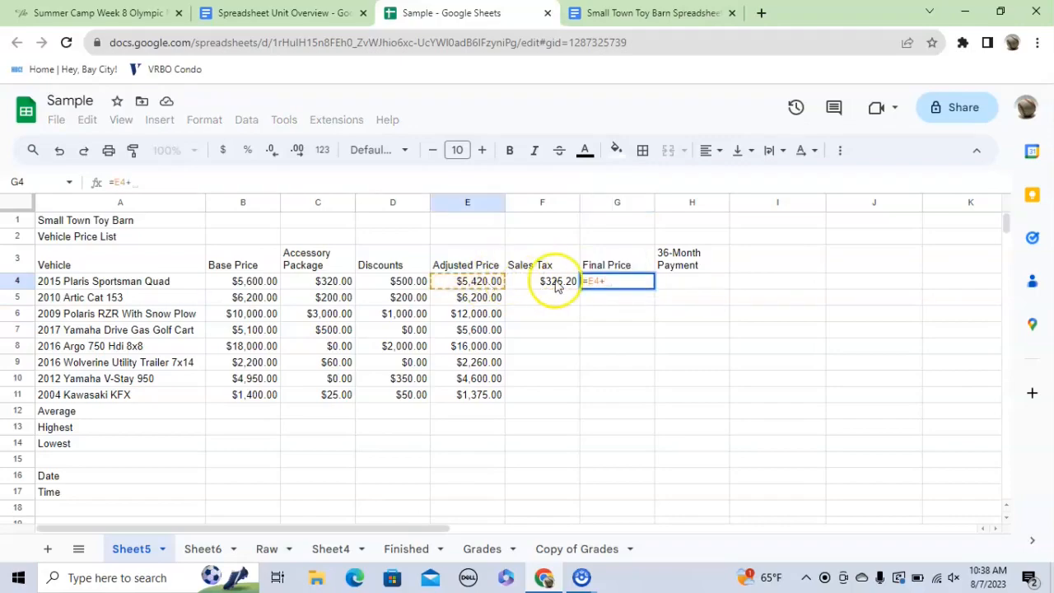
{"action": "left_click", "coordinate": [557, 282]}
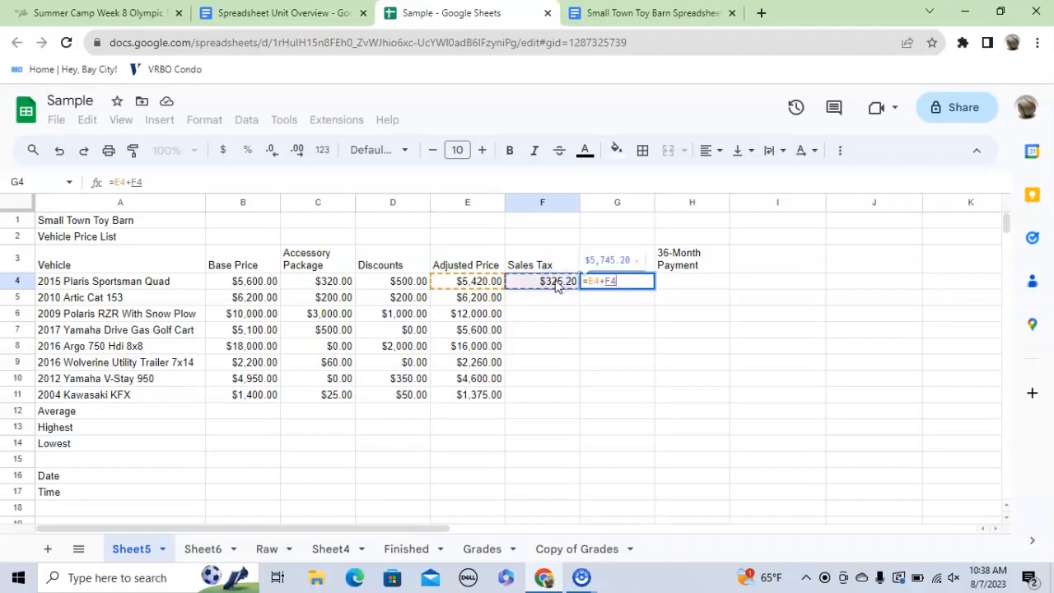
{"action": "key", "text": "Return"}
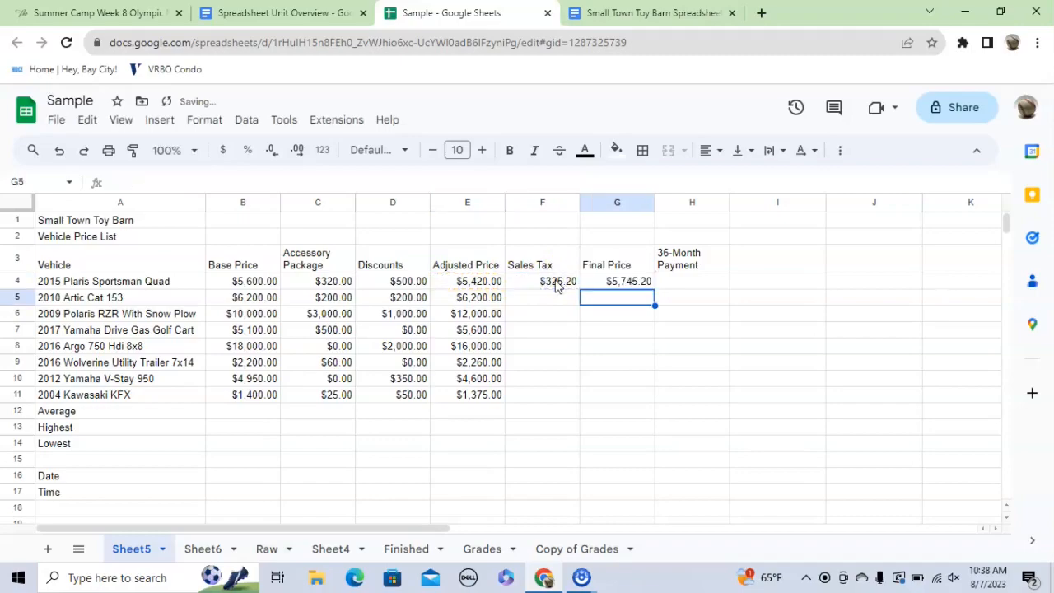
Step: Calculate the 36-Month Payment in H4 with =G4/36, and fill the formulas in F4:H4 down through row 11
{"action": "left_click", "coordinate": [697, 282]}
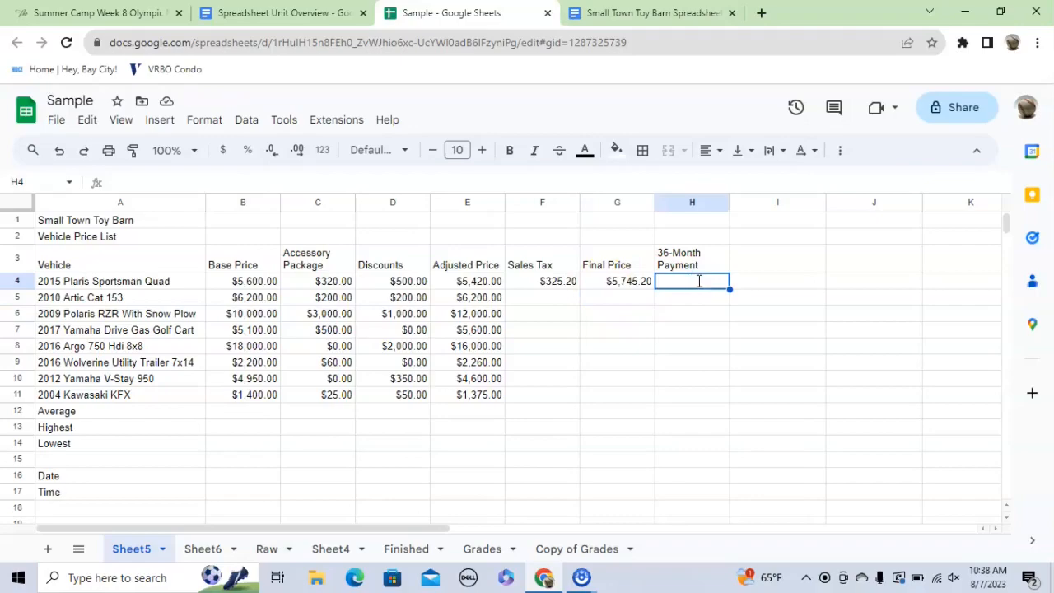
{"action": "type", "text": "="}
{"action": "left_click", "coordinate": [605, 282]}
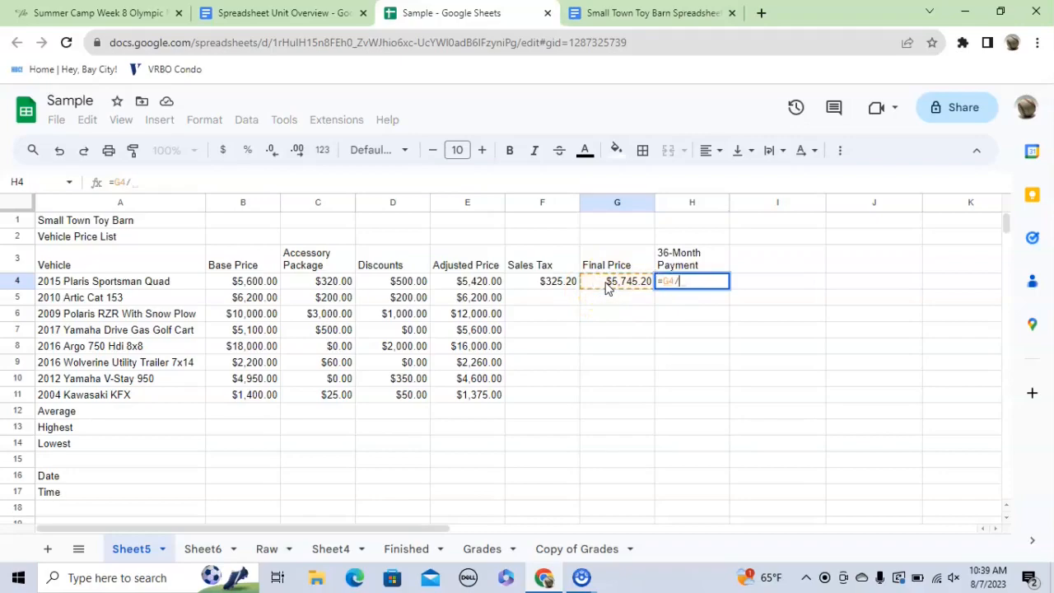
{"action": "type", "text": "/36"}
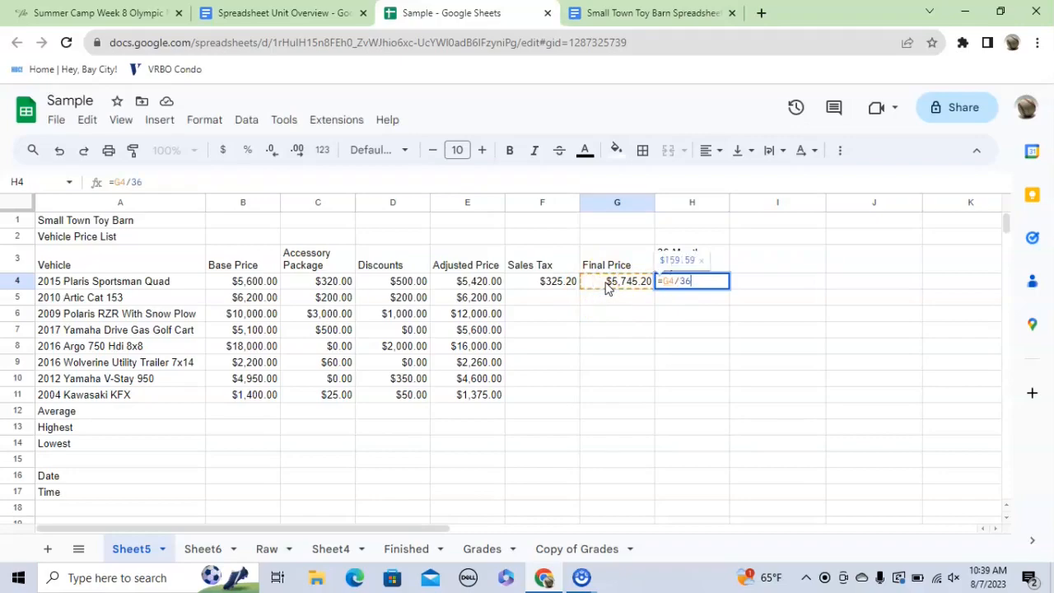
{"action": "key", "text": "Return"}
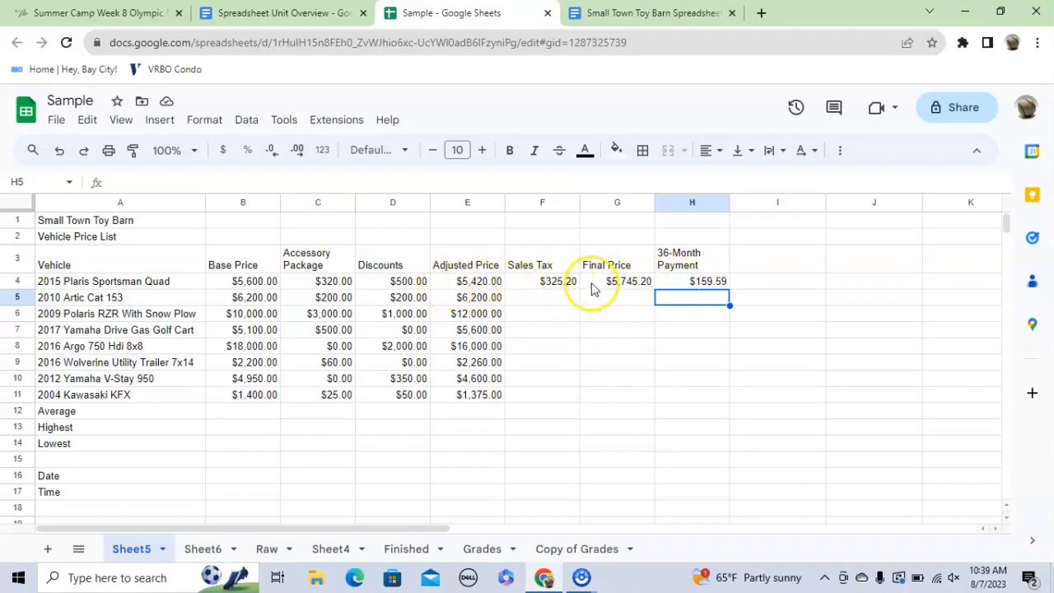
{"action": "left_click_drag", "start_coordinate": [564, 282], "coordinate": [685, 281]}
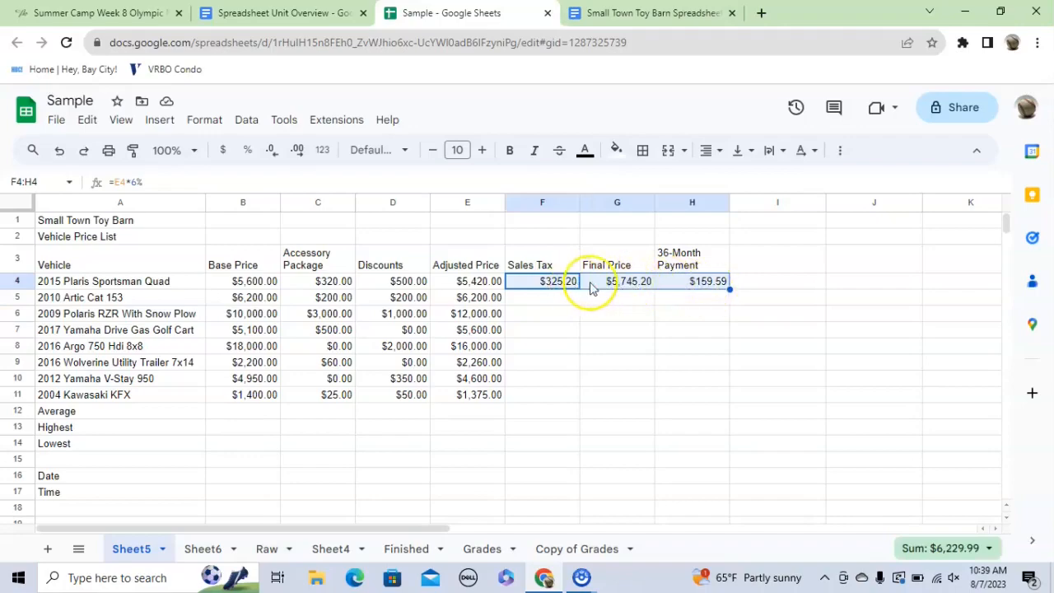
{"action": "left_click_drag", "start_coordinate": [730, 290], "coordinate": [730, 395]}
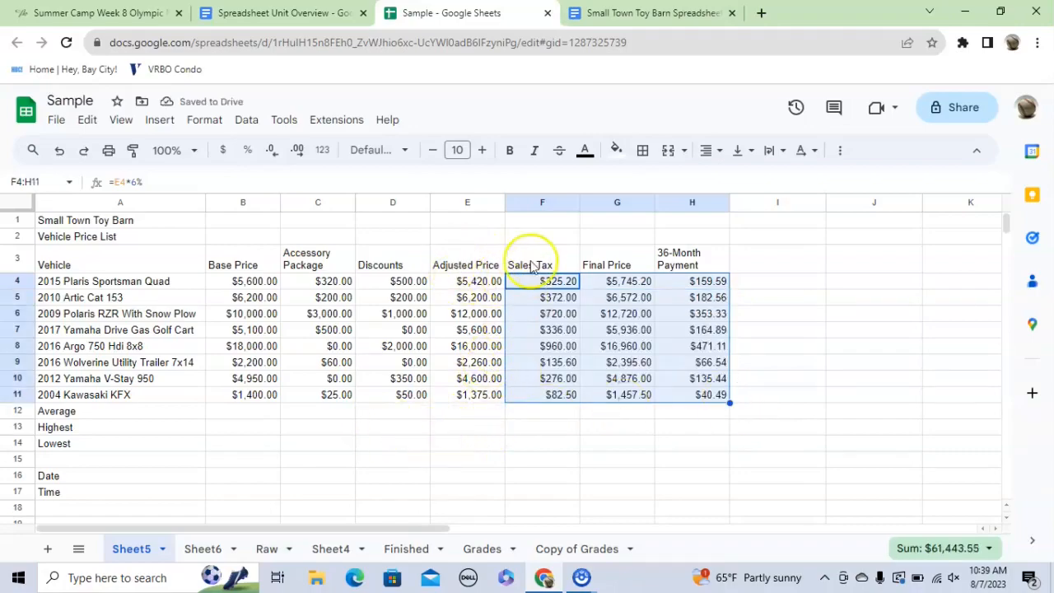
Step: Calculate the average Base Price in B12 with =AVERAGE(B4:B11)
{"action": "left_click", "coordinate": [265, 418]}
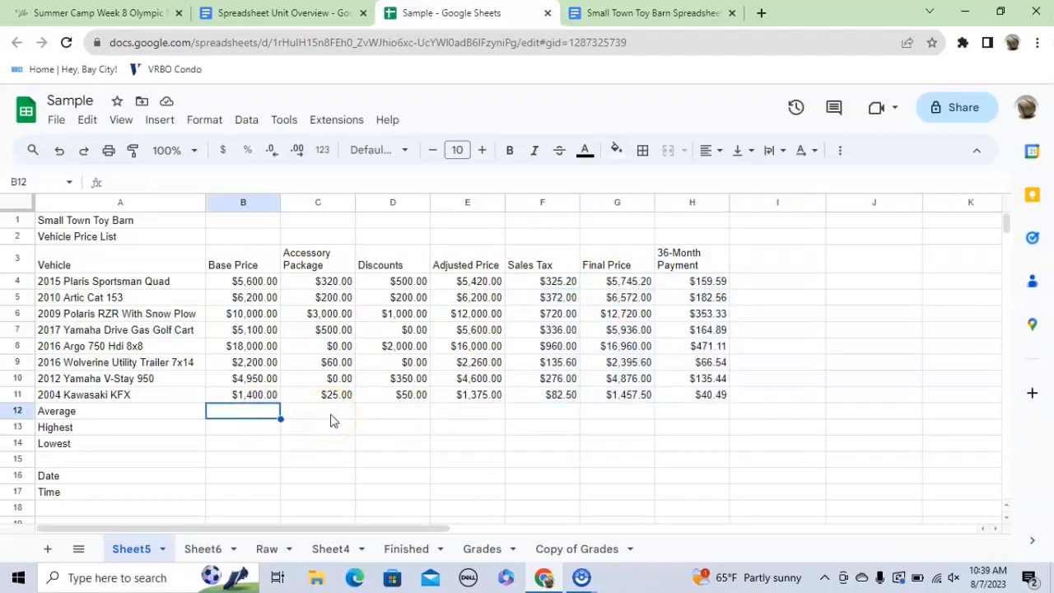
{"action": "type", "text": "=a"}
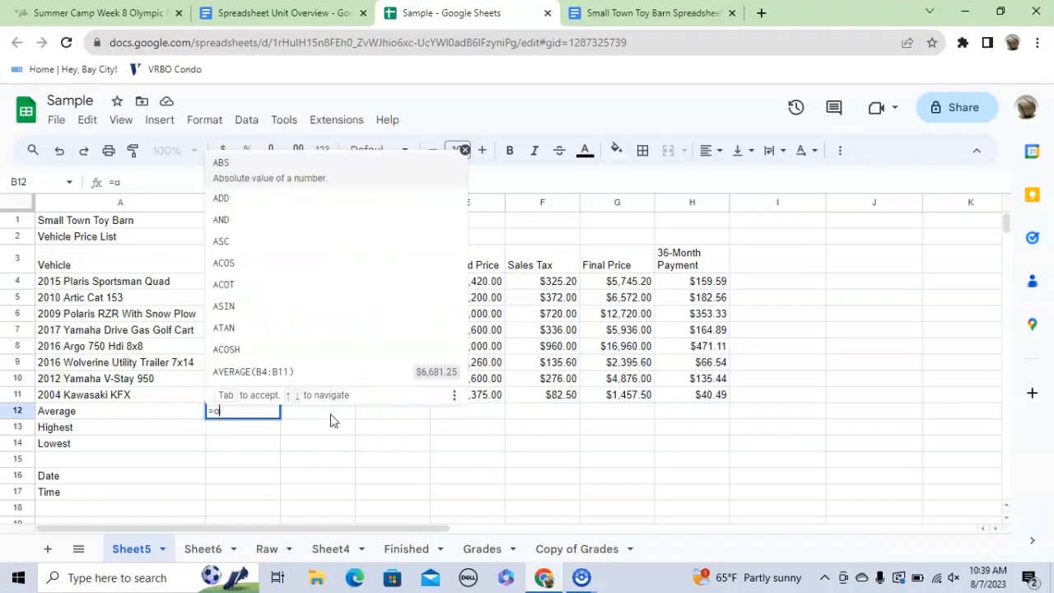
{"action": "type", "text": "verage"}
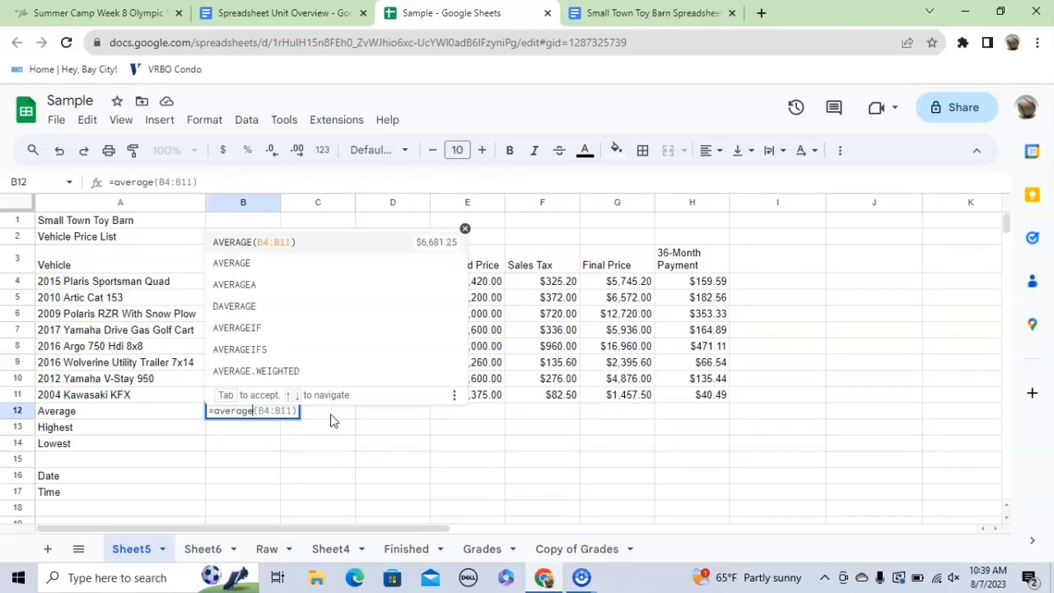
{"action": "key", "text": "Tab"}
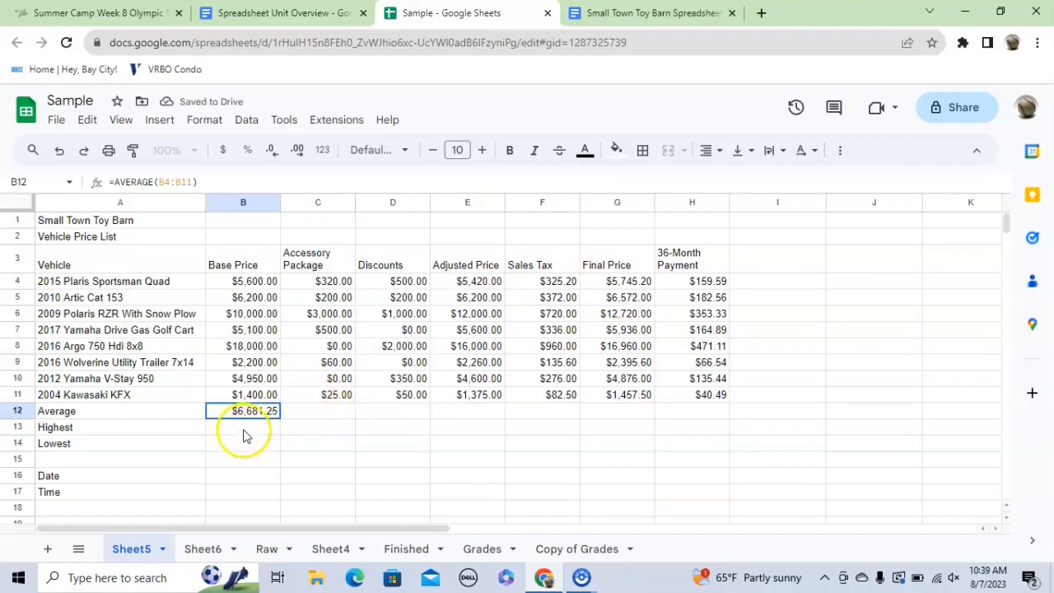
Step: Calculate the highest Base Price in B13 with =MAX(B4:B11)
{"action": "left_click", "coordinate": [267, 429]}
{"action": "type", "text": "="}
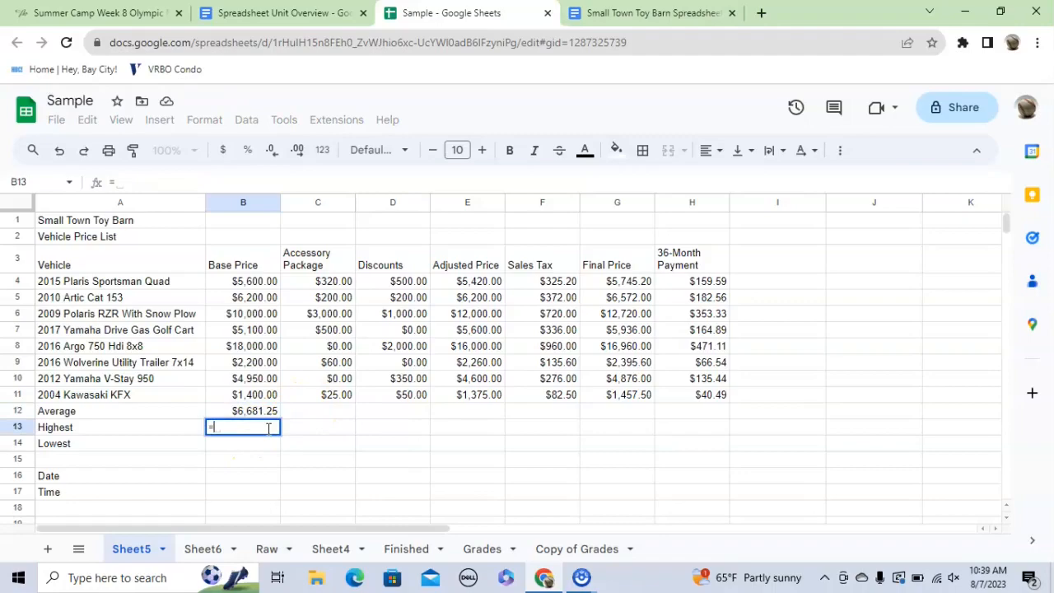
{"action": "type", "text": "max("}
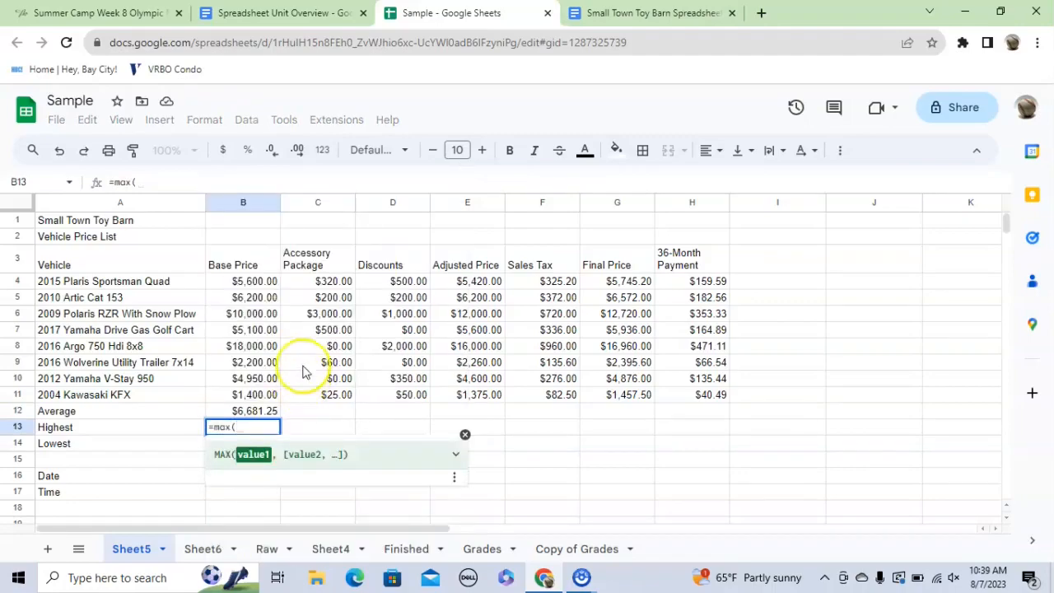
{"action": "left_click", "coordinate": [258, 283]}
{"action": "left_click_drag", "start_coordinate": [258, 286], "coordinate": [251, 395]}
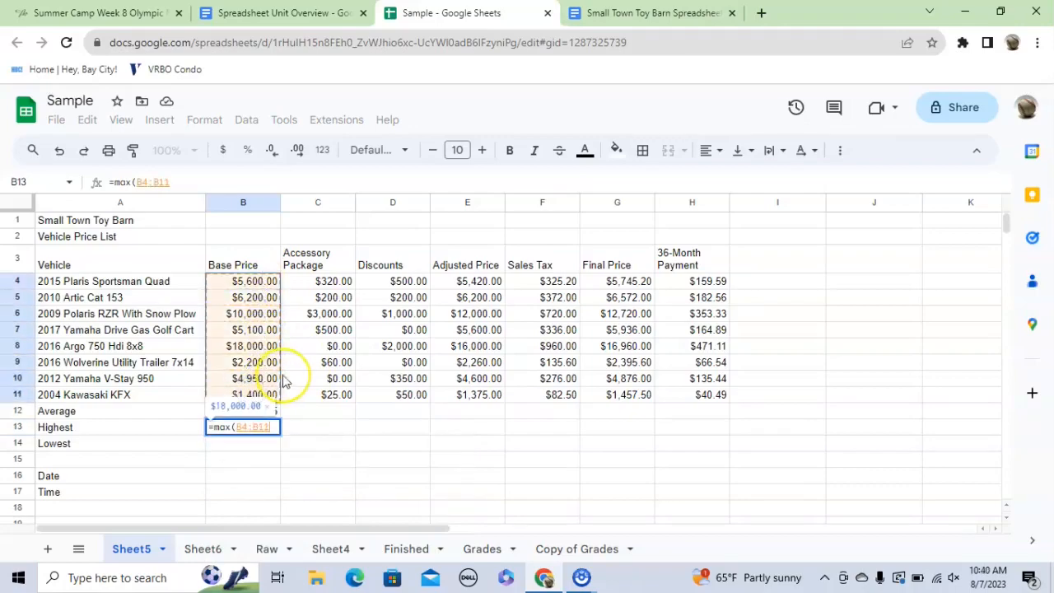
{"action": "type", "text": ")"}
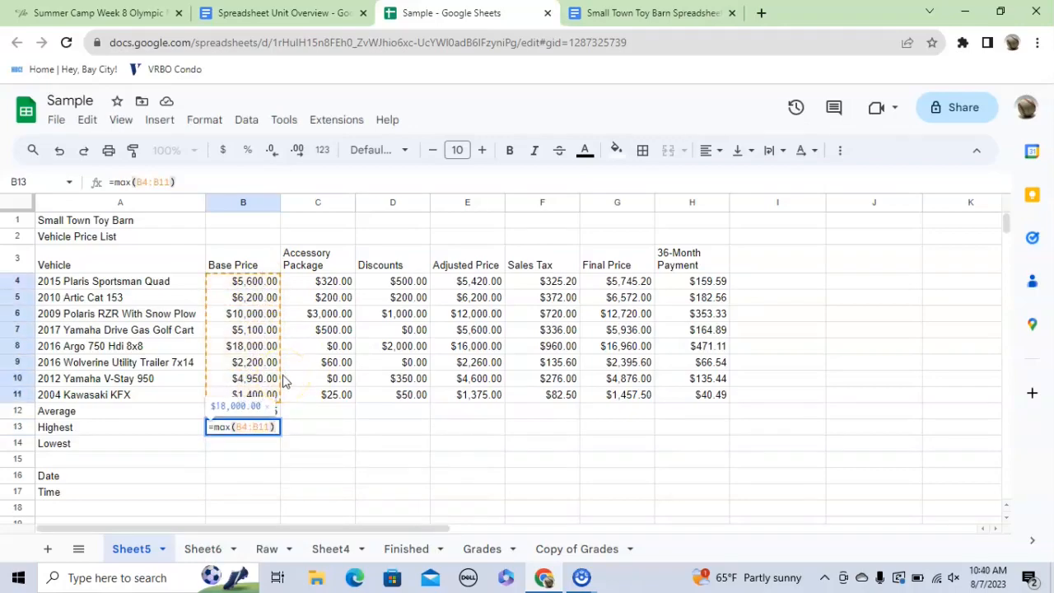
{"action": "key", "text": "Return"}
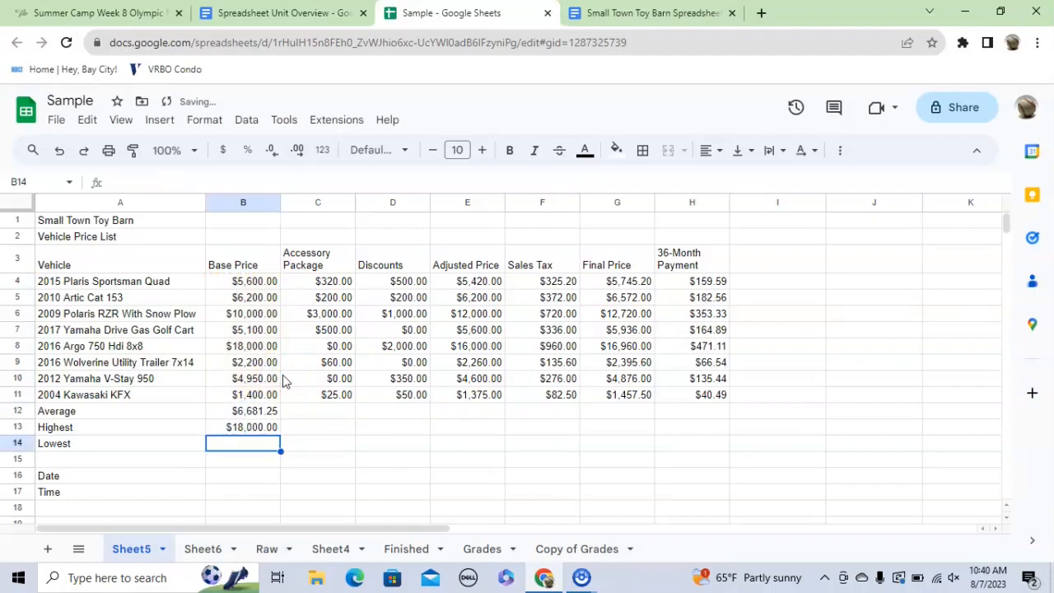
Step: Calculate the lowest Base Price in B14 with =MIN(B4:B11)
{"action": "type", "text": "=min"}
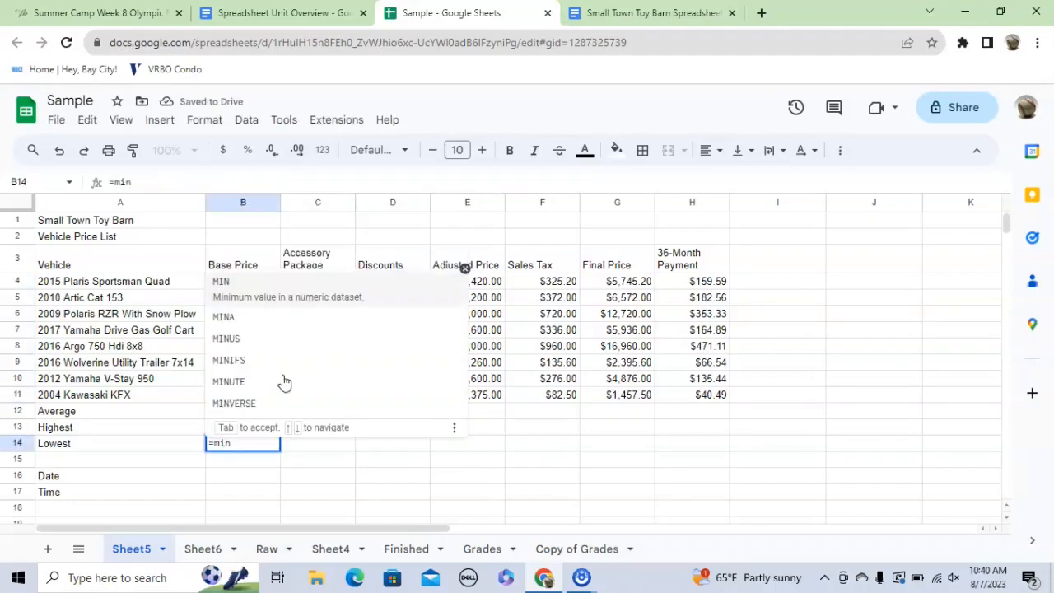
{"action": "type", "text": "("}
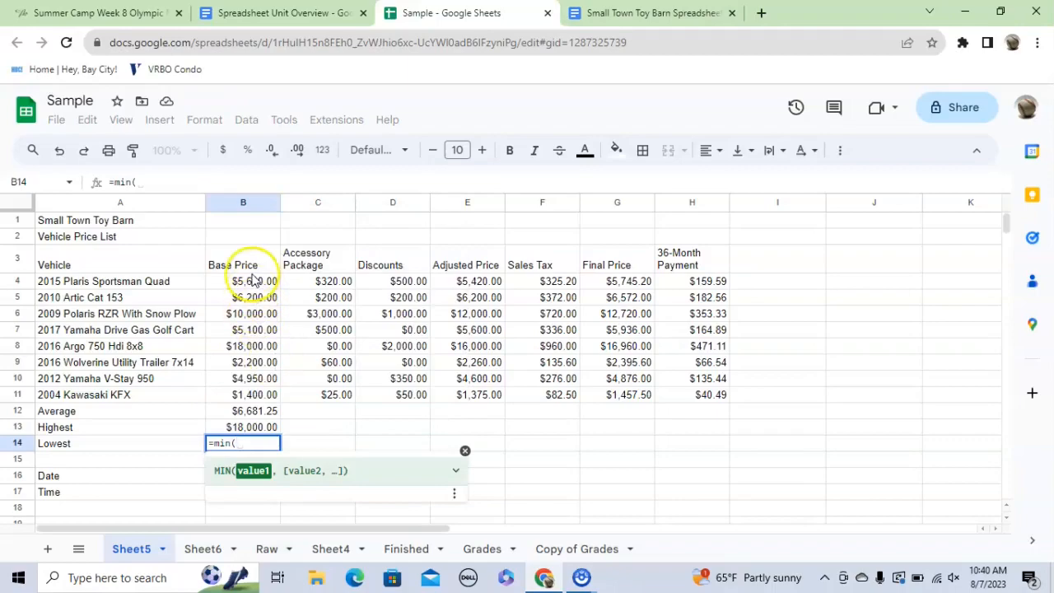
{"action": "left_click_drag", "start_coordinate": [252, 281], "coordinate": [249, 397]}
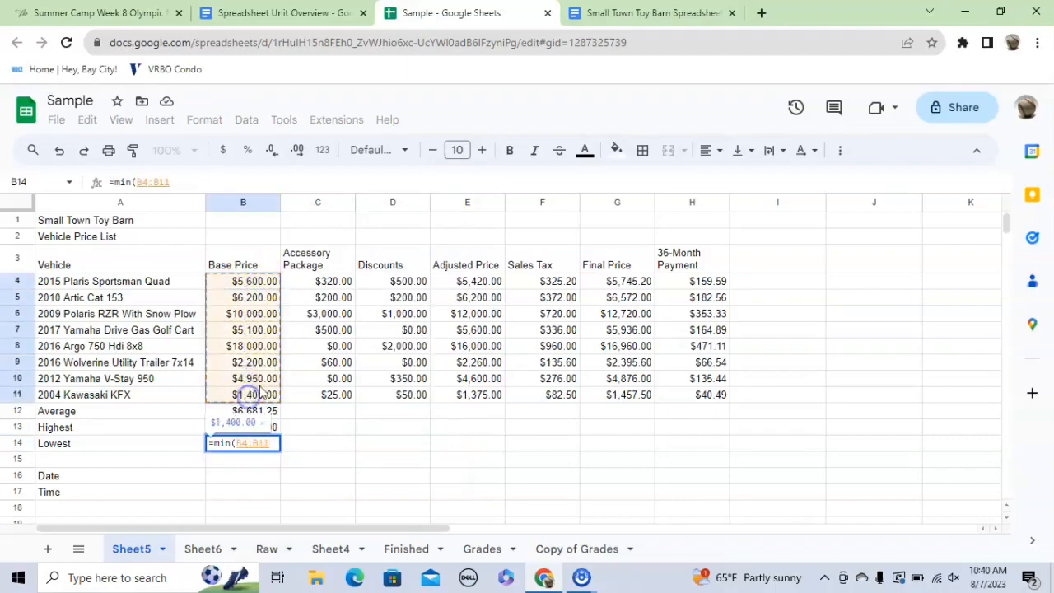
{"action": "type", "text": ")"}
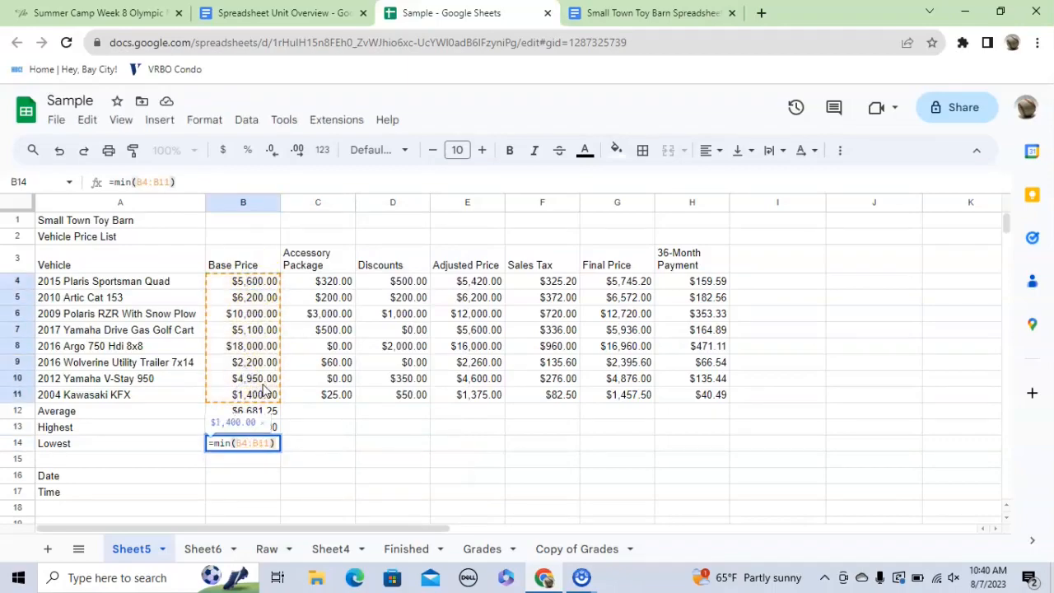
{"action": "key", "text": "Return"}
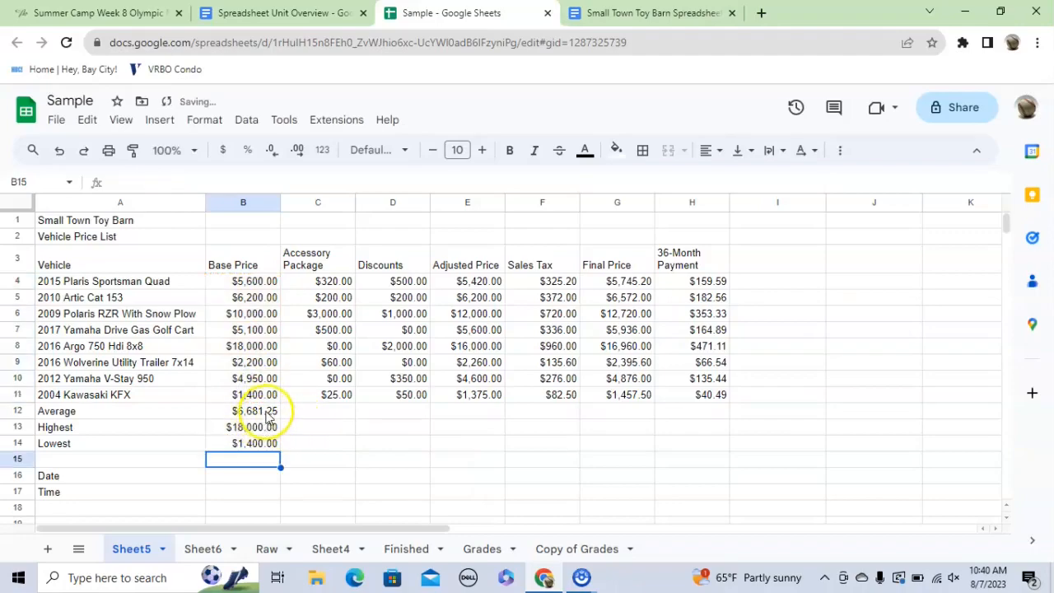
Step: Fill the average, highest and lowest formulas in B12:B14 across through column H
{"action": "left_click", "coordinate": [264, 409]}
{"action": "left_click_drag", "start_coordinate": [265, 429], "coordinate": [268, 447]}
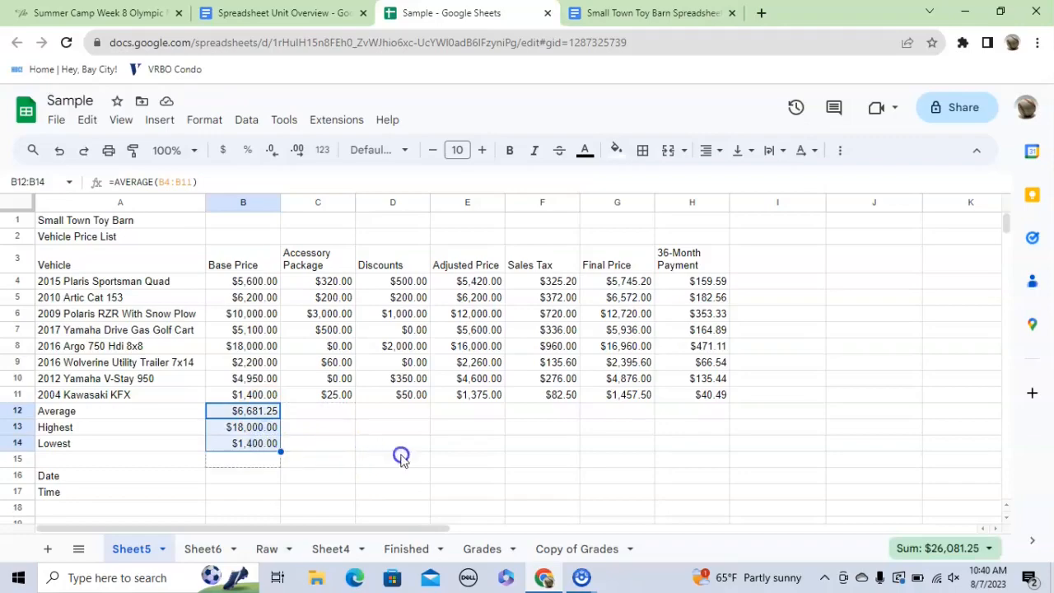
{"action": "left_click_drag", "start_coordinate": [401, 458], "coordinate": [478, 451]}
{"action": "left_click_drag", "start_coordinate": [625, 449], "coordinate": [681, 446]}
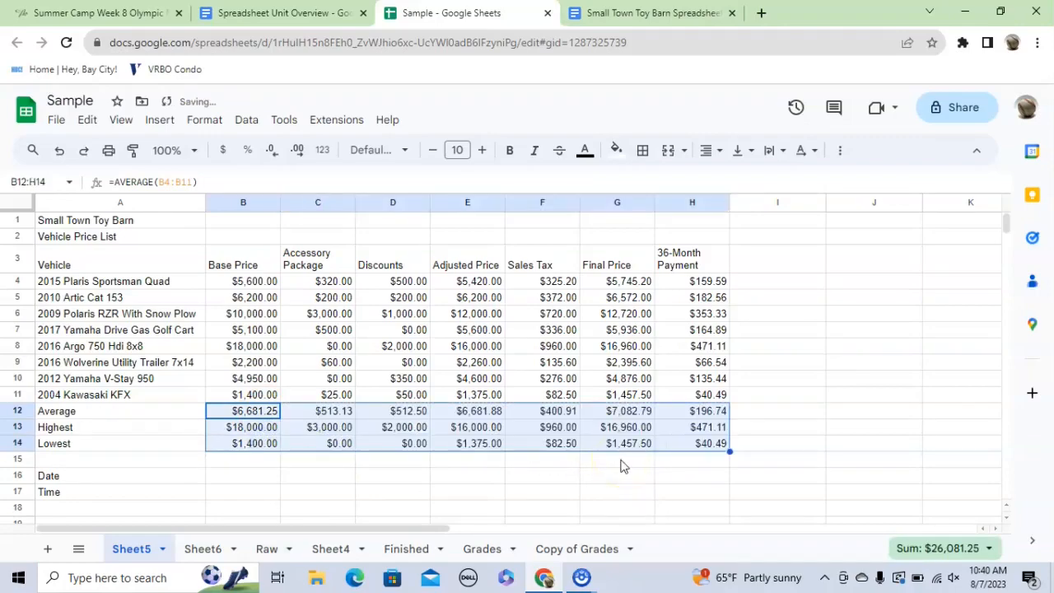
{"action": "left_click", "coordinate": [259, 463]}
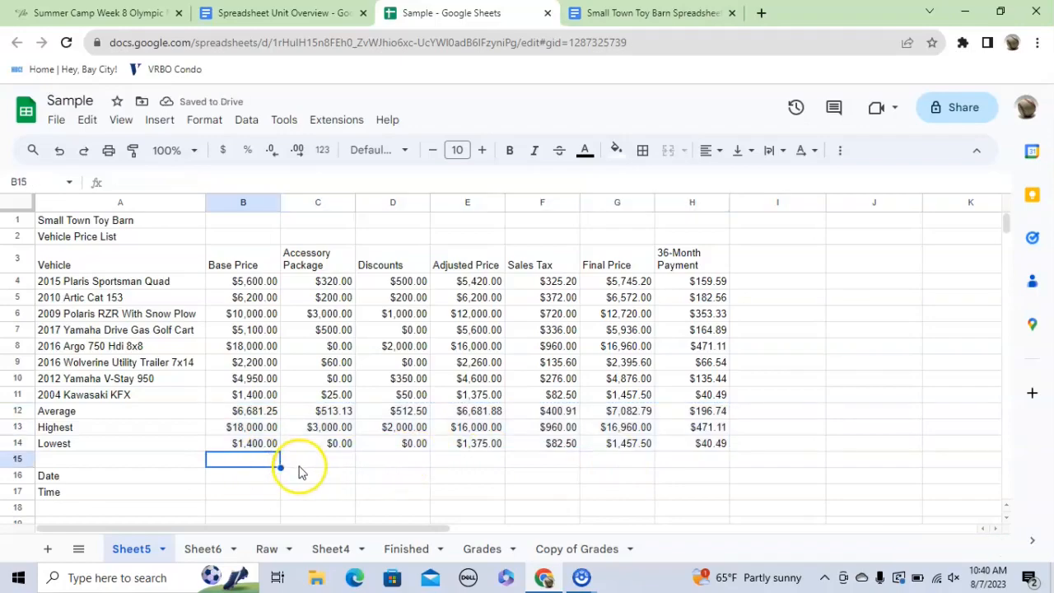
Step: Enter =NOW() in B16 beside the Date label and apply the Date number format
{"action": "scroll", "coordinate": [309, 467], "scroll_direction": "down", "scroll_amount": 1}
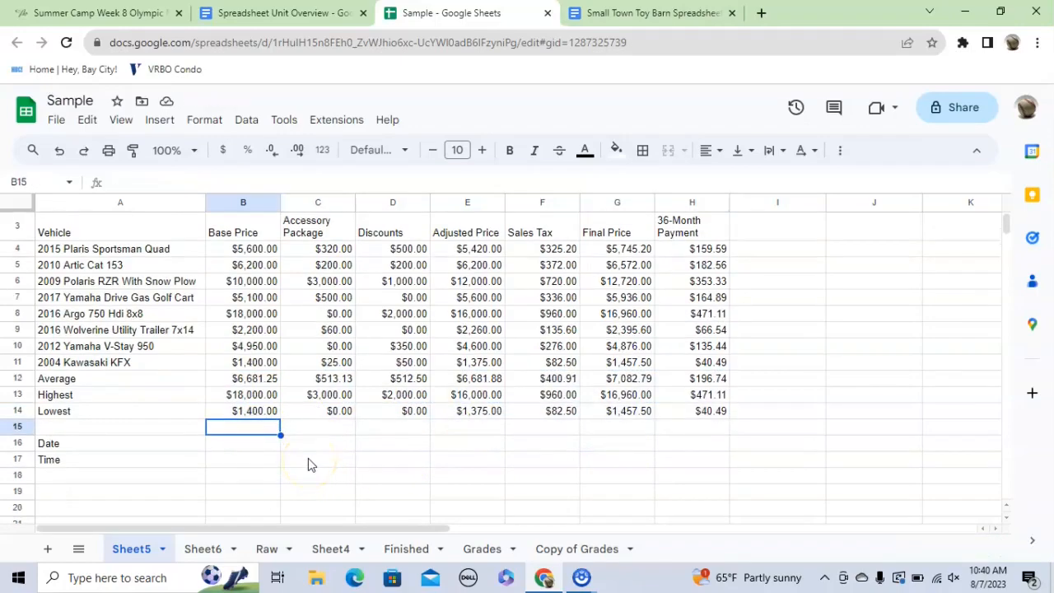
{"action": "scroll", "coordinate": [309, 459], "scroll_direction": "up", "scroll_amount": 1}
{"action": "scroll", "coordinate": [308, 458], "scroll_direction": "down", "scroll_amount": 1}
{"action": "left_click", "coordinate": [262, 445]}
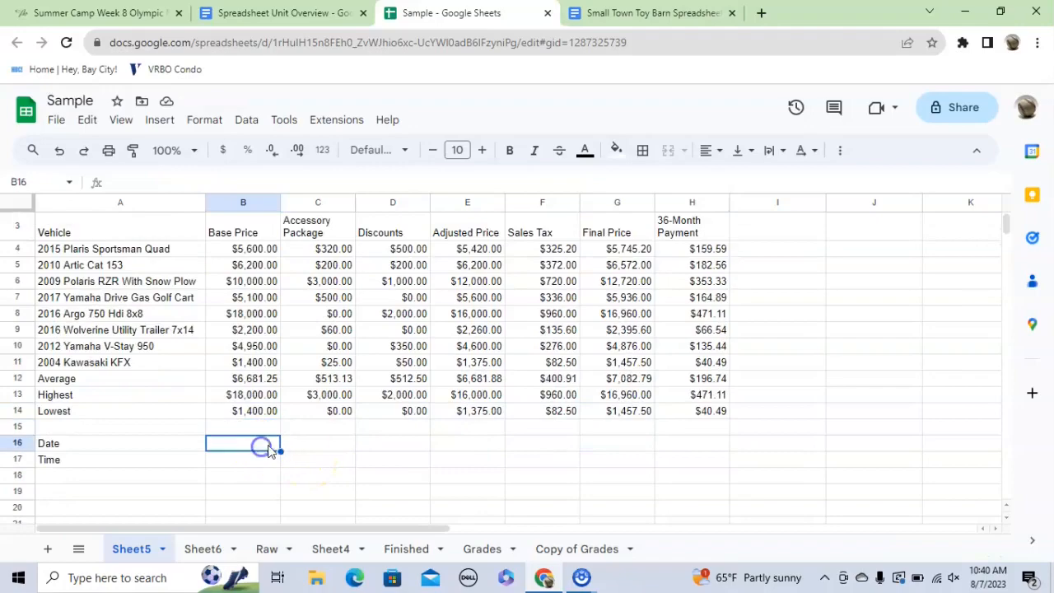
{"action": "type", "text": "=no"}
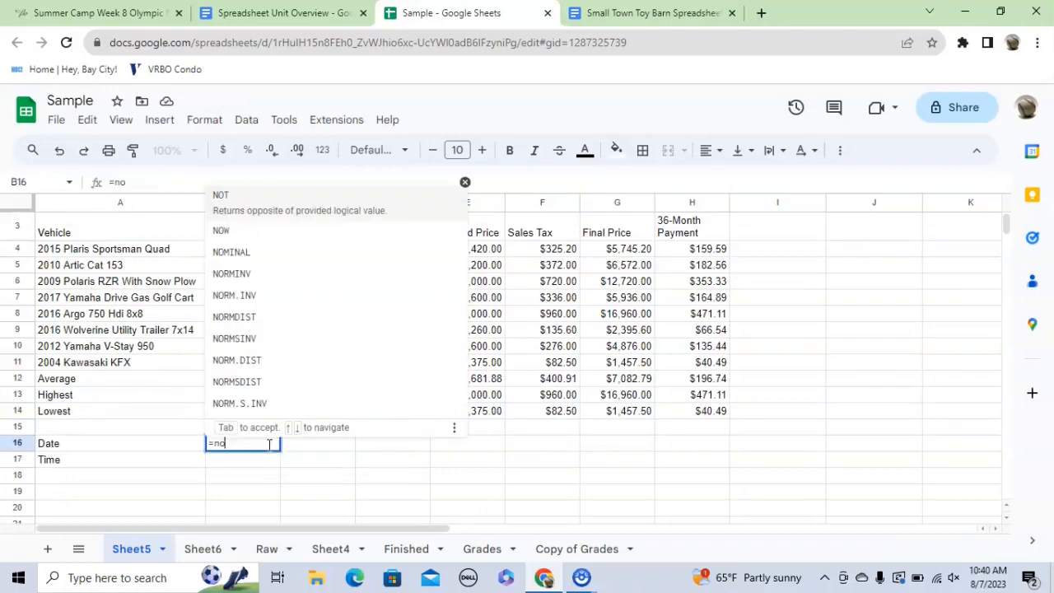
{"action": "type", "text": "w()"}
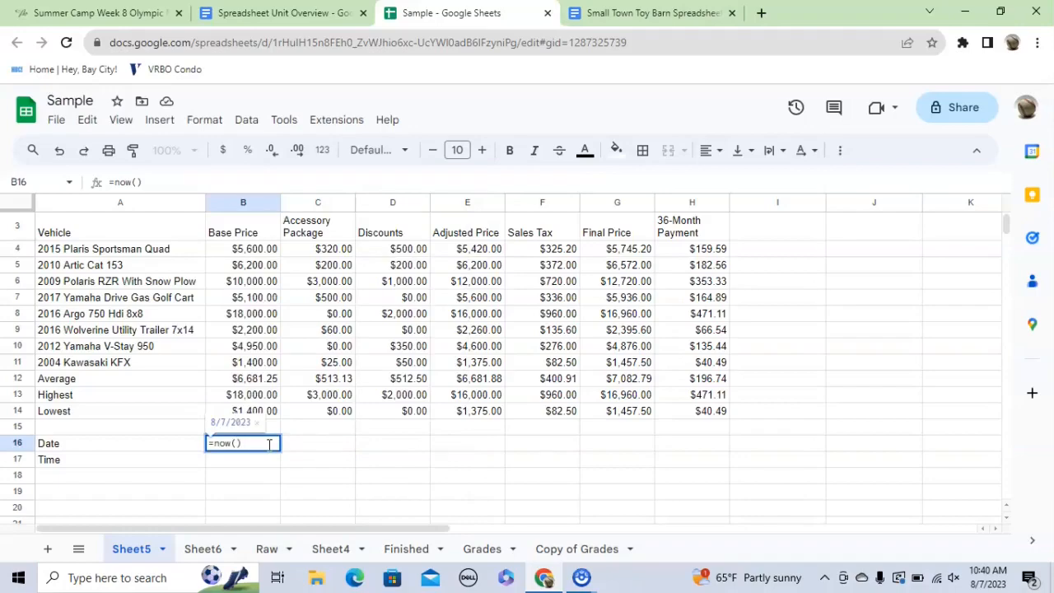
{"action": "key", "text": "Return"}
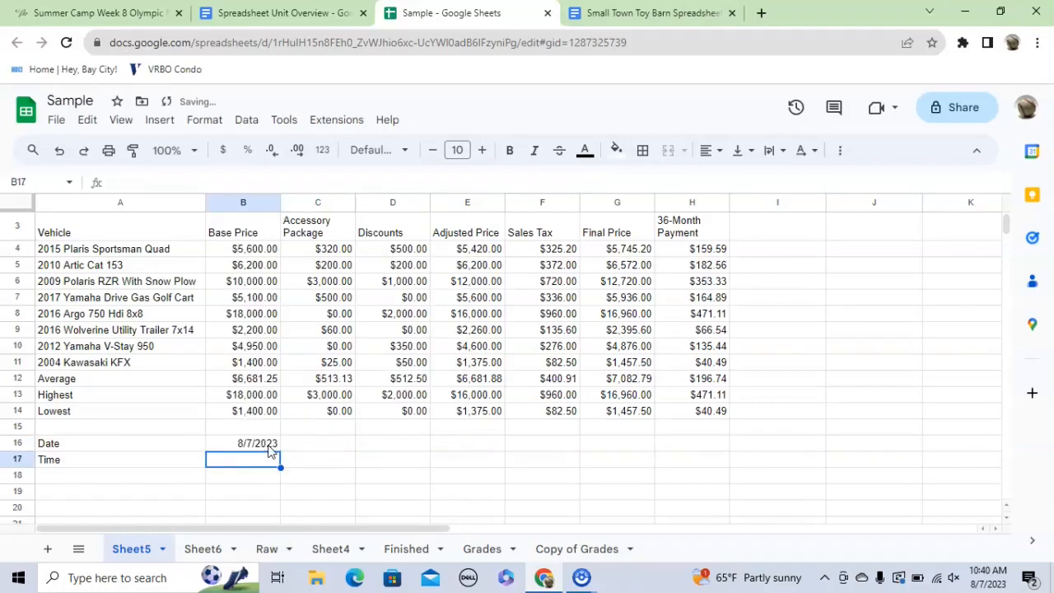
{"action": "left_click", "coordinate": [263, 446]}
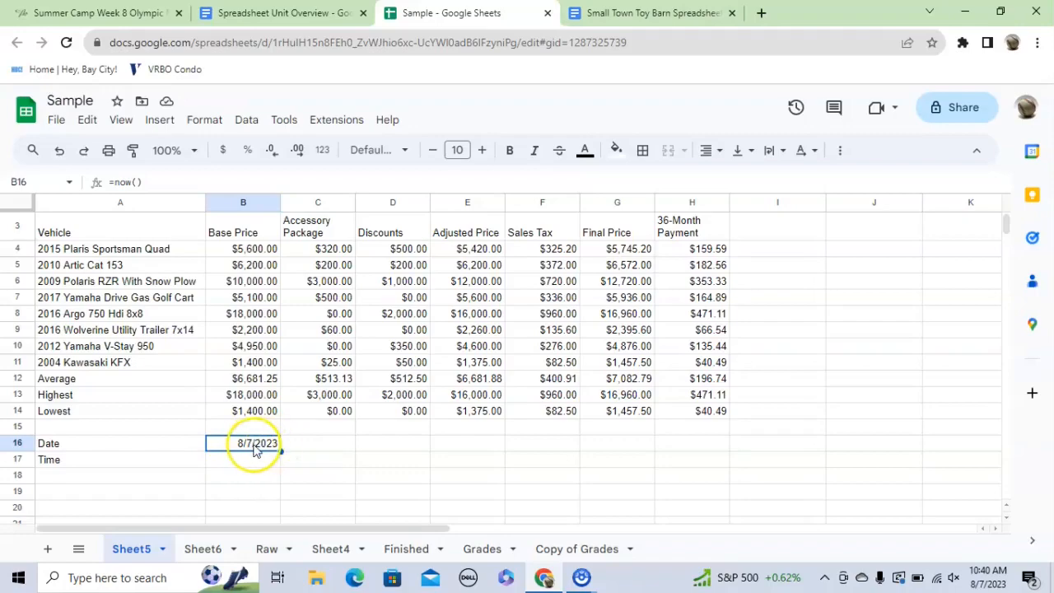
{"action": "left_click", "coordinate": [322, 150]}
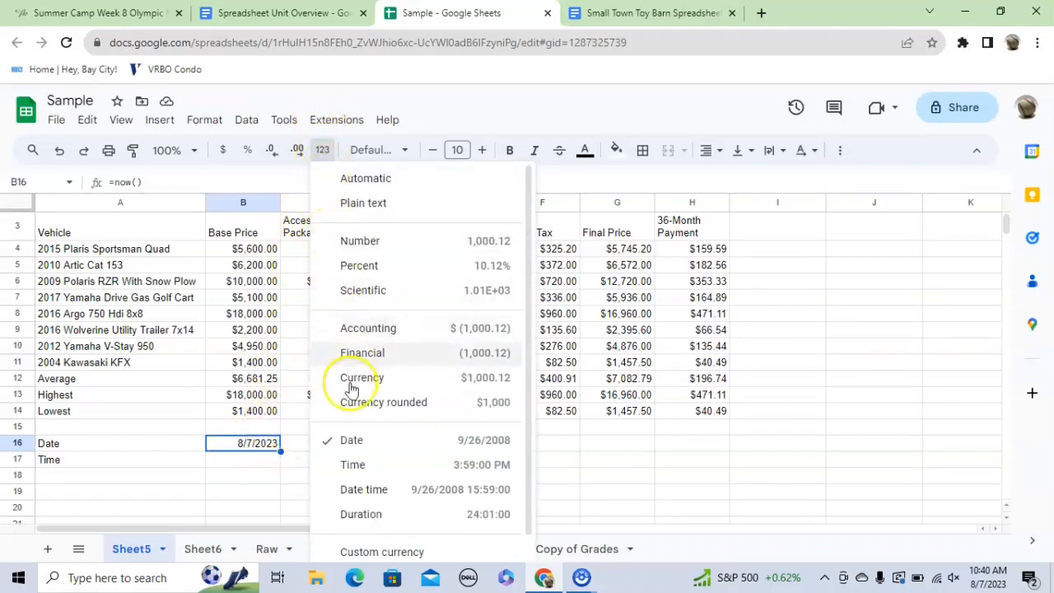
{"action": "left_click", "coordinate": [355, 447]}
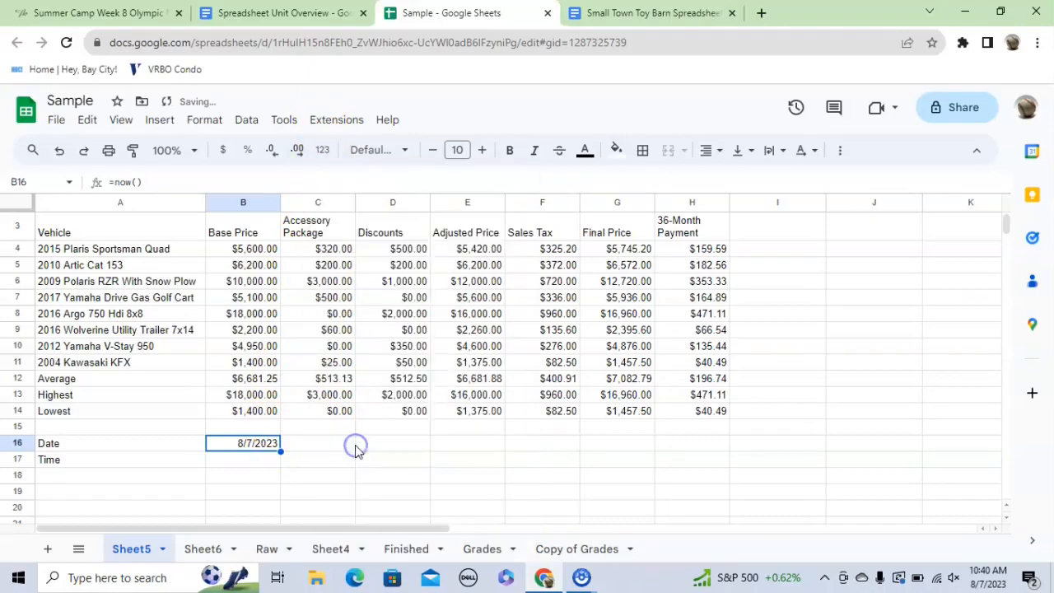
Step: Enter =NOW() in B17 beside the Time label and apply the Time number format
{"action": "left_click", "coordinate": [257, 459]}
{"action": "type", "text": "=new"}
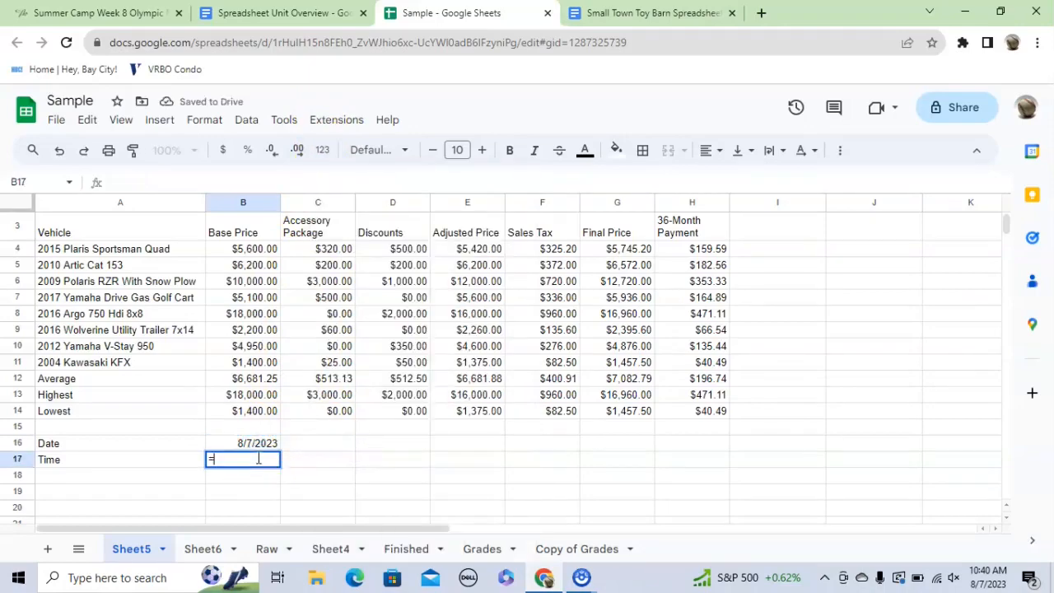
{"action": "key", "text": "BackSpace"}
{"action": "key", "text": "BackSpace"}
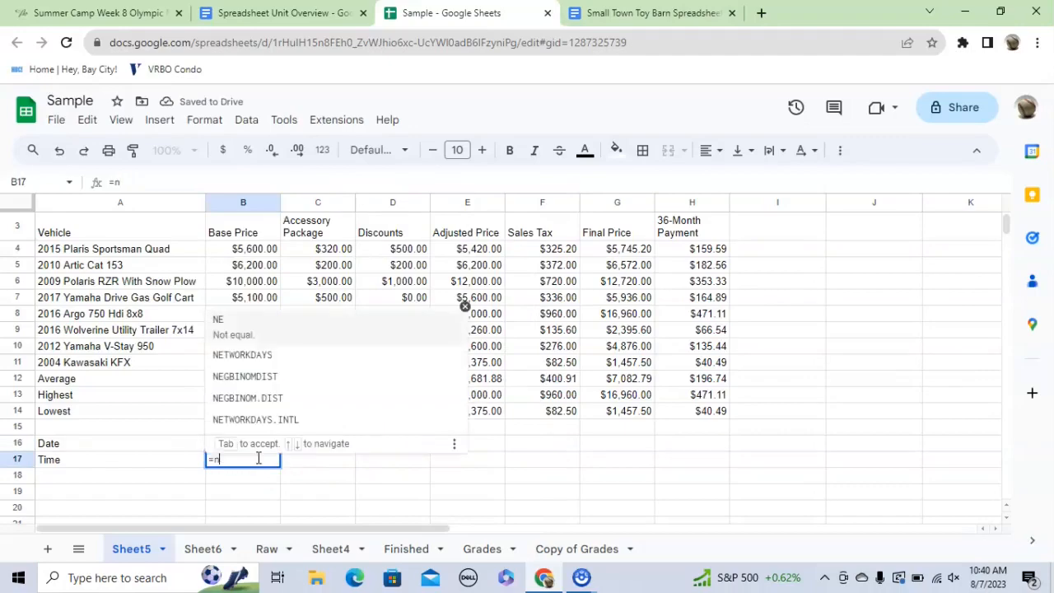
{"action": "type", "text": "ow()"}
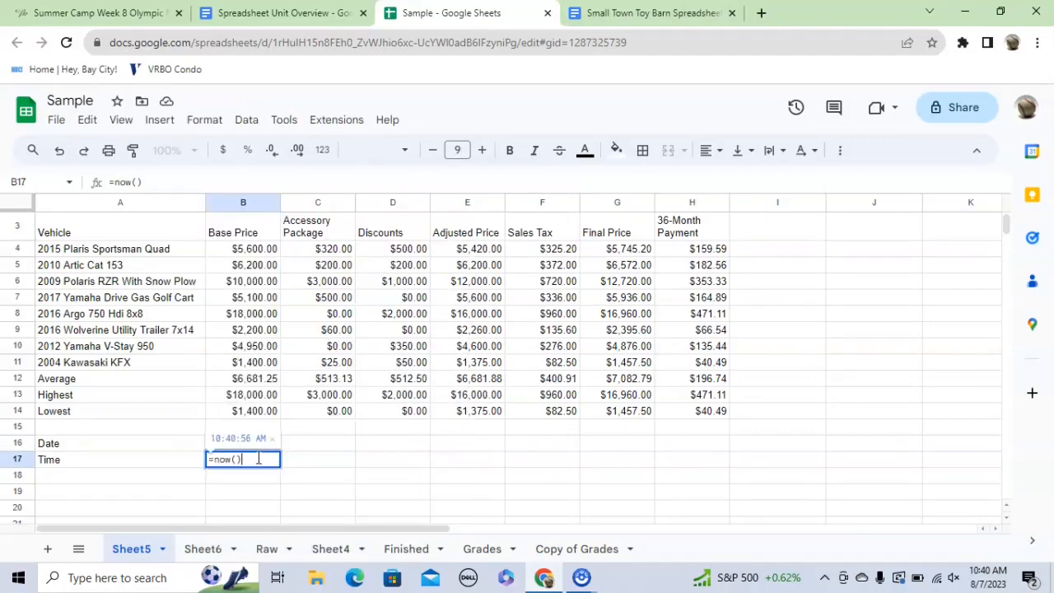
{"action": "key", "text": "Return"}
{"action": "left_click", "coordinate": [264, 463]}
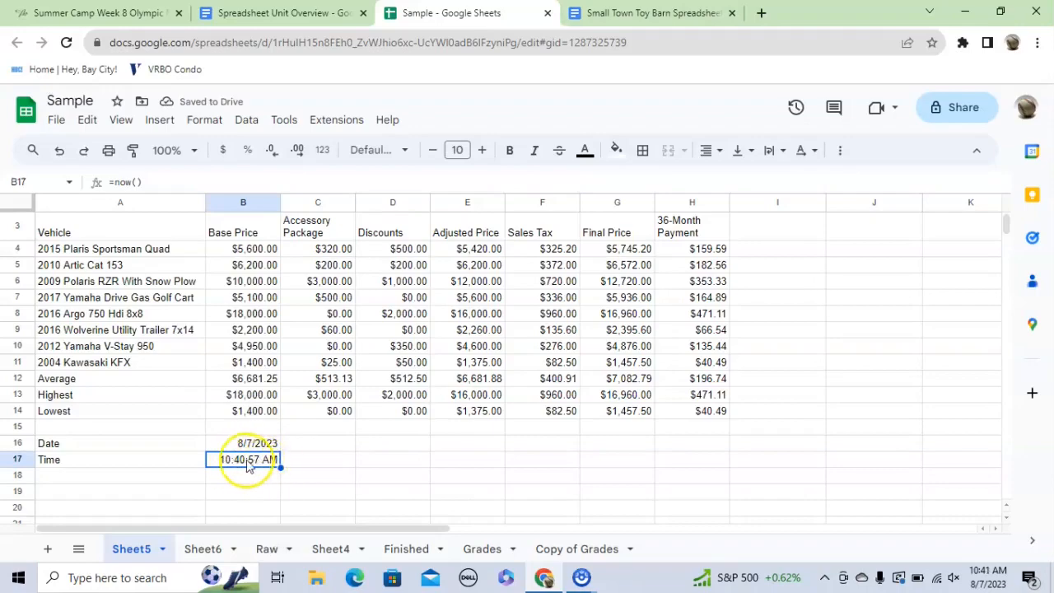
{"action": "left_click", "coordinate": [323, 150]}
{"action": "left_click", "coordinate": [356, 466]}
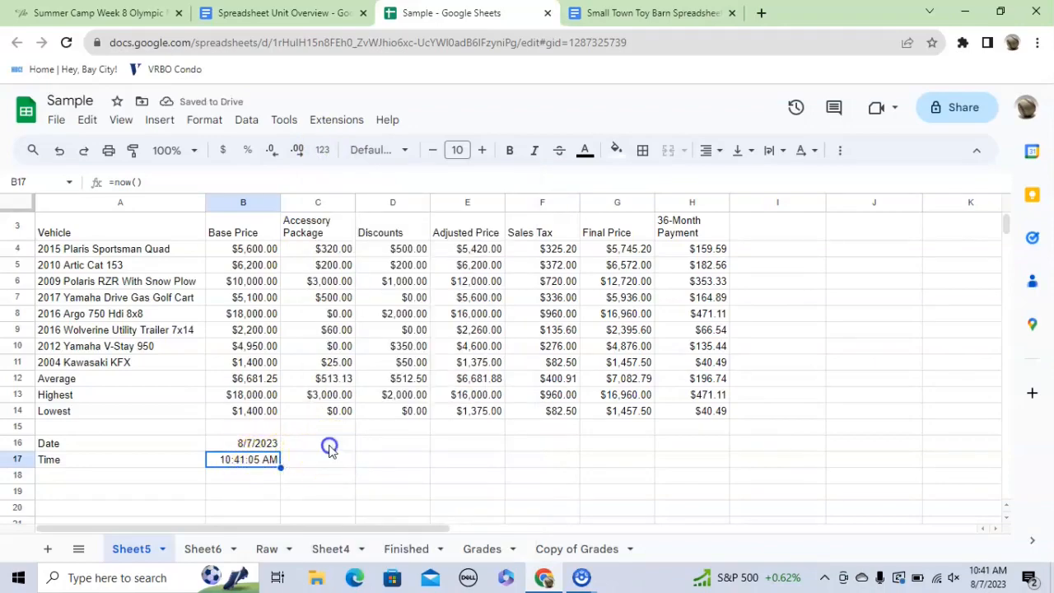
Step: Enter a test value of 4 in C16 to make the time in B17 recalculate, and clear C16 again
{"action": "left_click", "coordinate": [330, 447]}
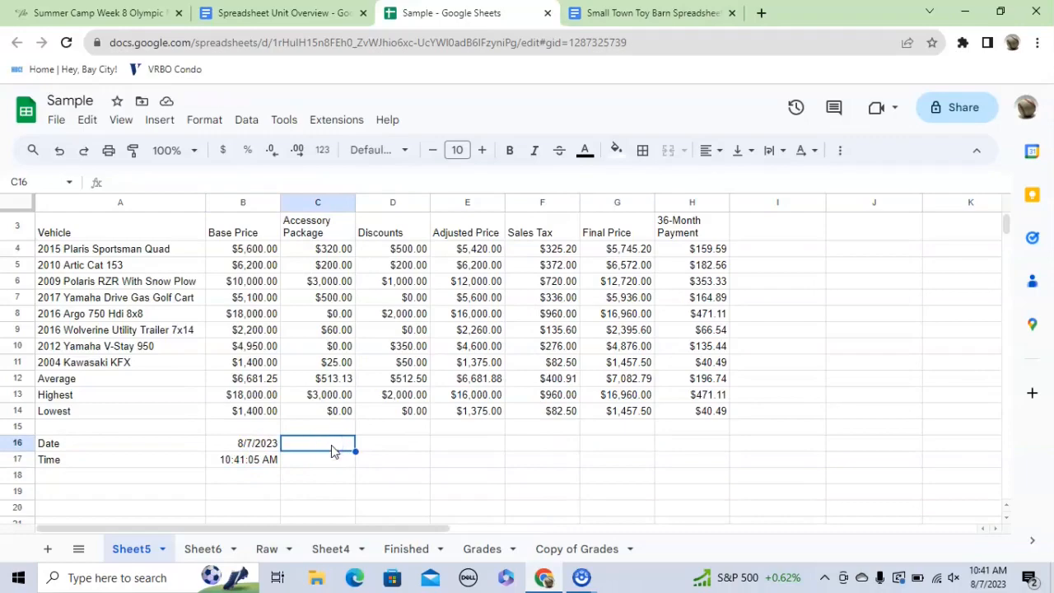
{"action": "type", "text": "4"}
{"action": "key", "text": "Return"}
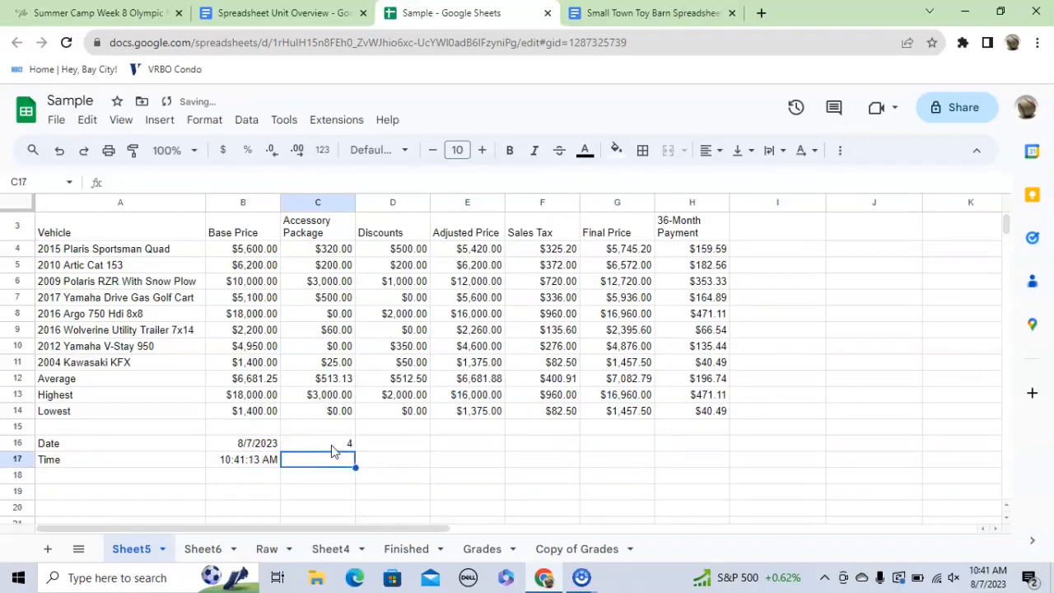
{"action": "left_click", "coordinate": [260, 458]}
{"action": "left_click", "coordinate": [342, 445]}
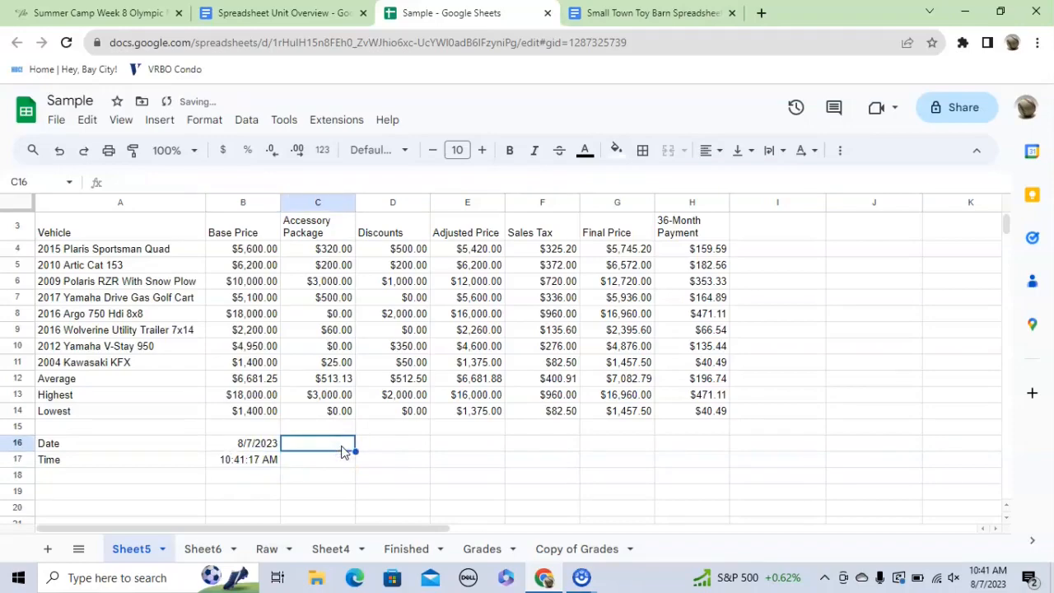
{"action": "left_click", "coordinate": [252, 460]}
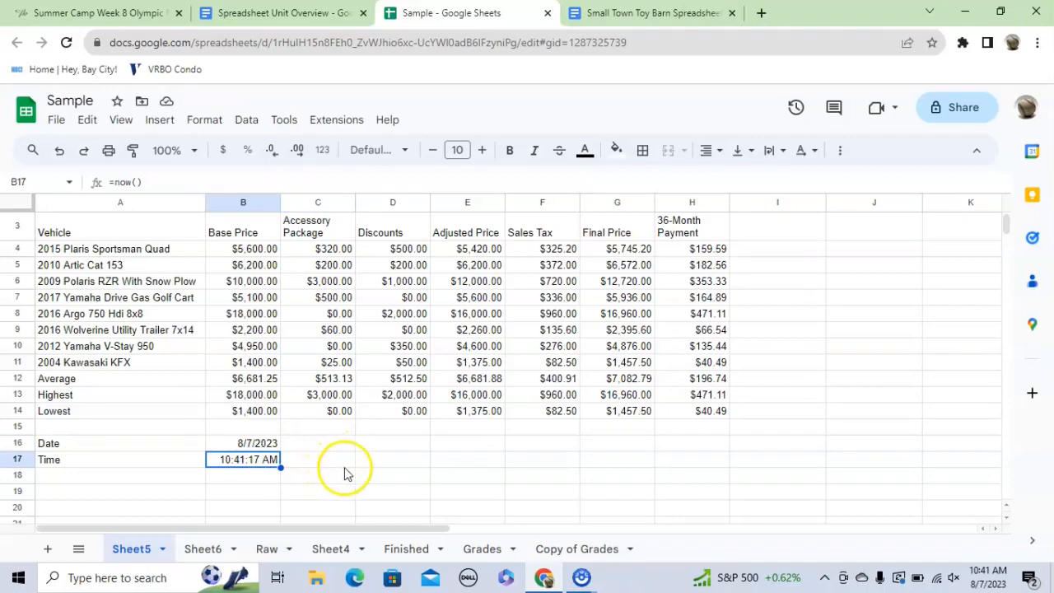
Step: Merge A1:H1 and center the Small Town Toy Barn title across the table
{"action": "scroll", "coordinate": [379, 471], "scroll_direction": "up", "scroll_amount": 1}
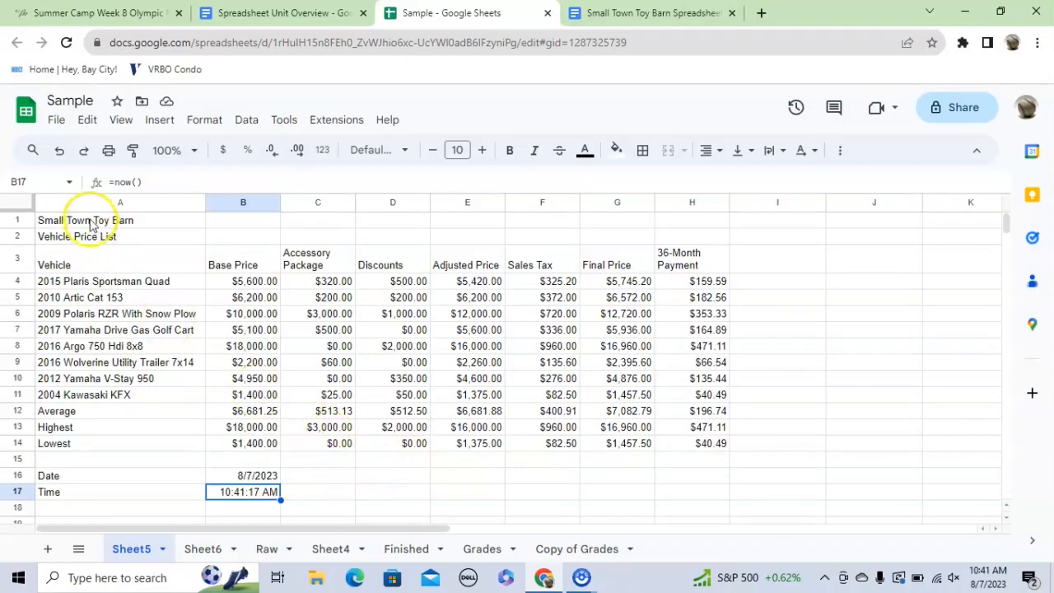
{"action": "left_click_drag", "start_coordinate": [96, 221], "coordinate": [678, 218]}
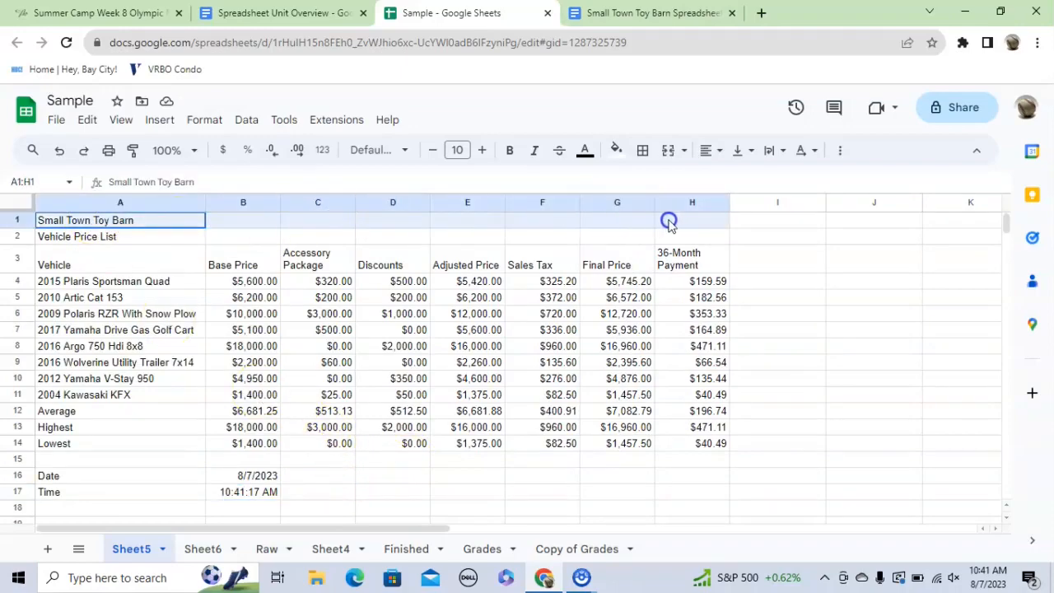
{"action": "left_click", "coordinate": [667, 151]}
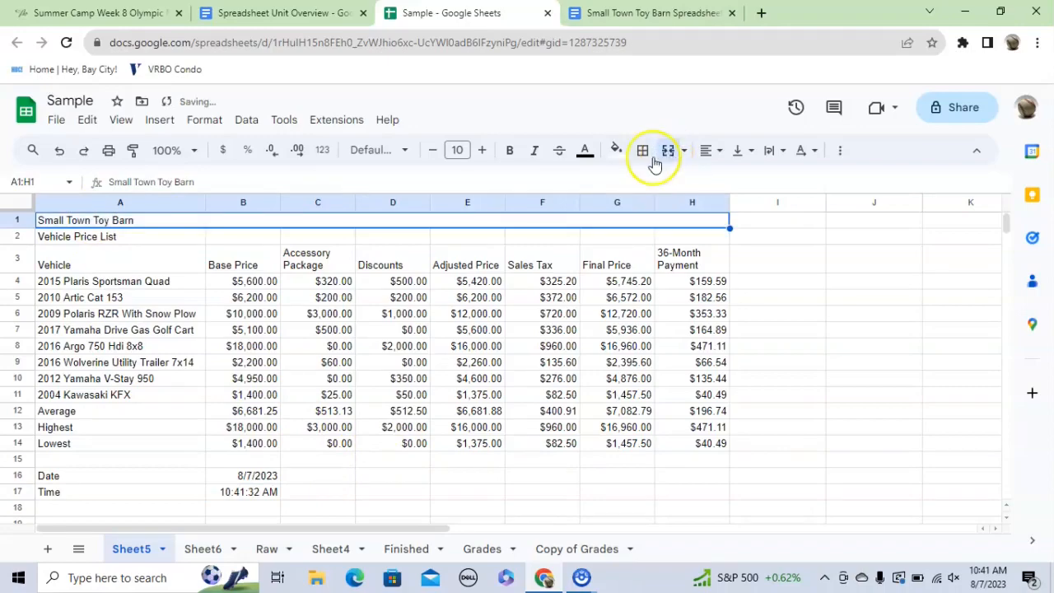
{"action": "left_click", "coordinate": [708, 149]}
{"action": "left_click", "coordinate": [732, 178]}
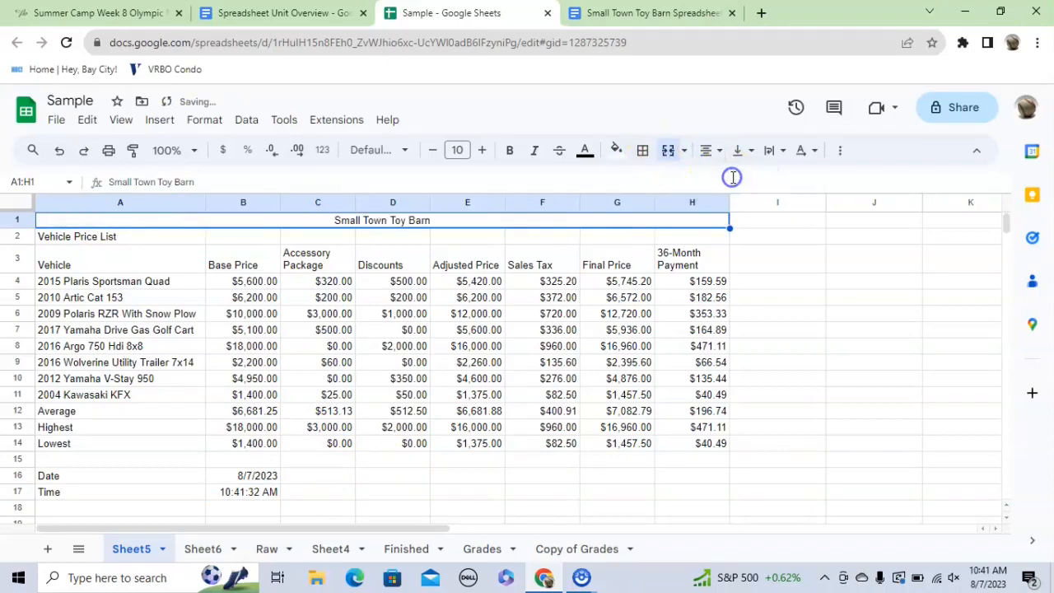
Step: Increase the Small Town Toy Barn title's font size to 24
{"action": "left_click", "coordinate": [482, 150]}
{"action": "left_click", "coordinate": [482, 150]}
{"action": "left_click", "coordinate": [482, 150]}
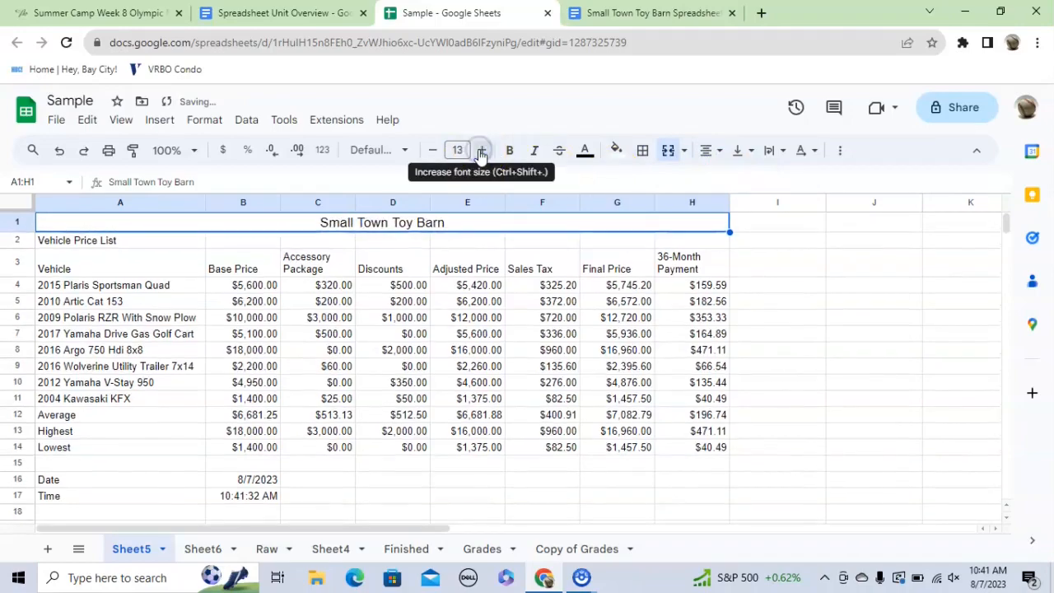
{"action": "double_click", "coordinate": [481, 150]}
{"action": "left_click", "coordinate": [482, 150]}
{"action": "double_click", "coordinate": [482, 150]}
{"action": "left_click", "coordinate": [481, 150]}
{"action": "double_click", "coordinate": [481, 150]}
{"action": "left_click", "coordinate": [482, 149]}
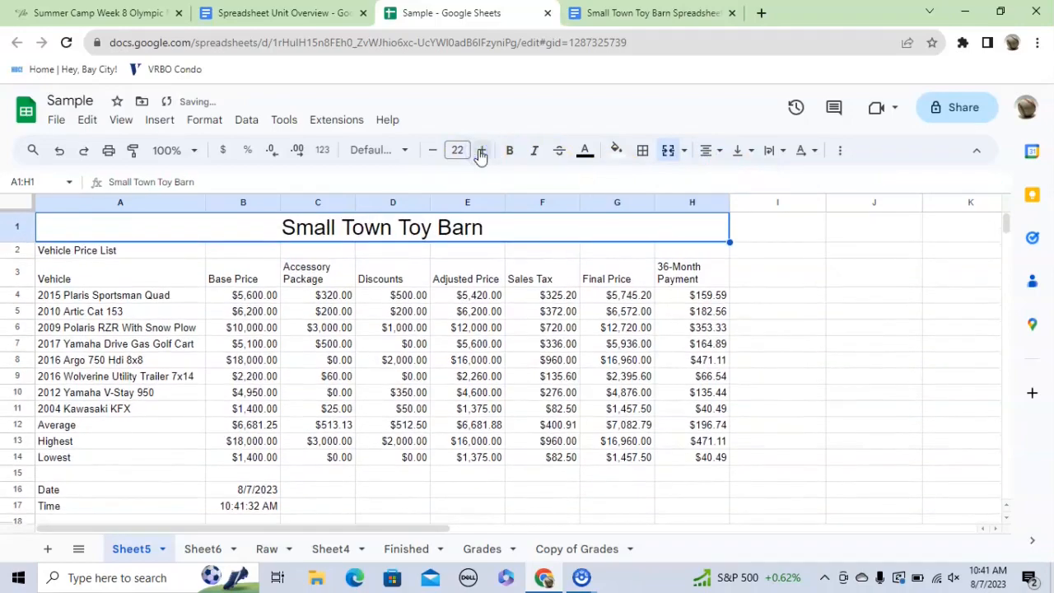
{"action": "double_click", "coordinate": [482, 150]}
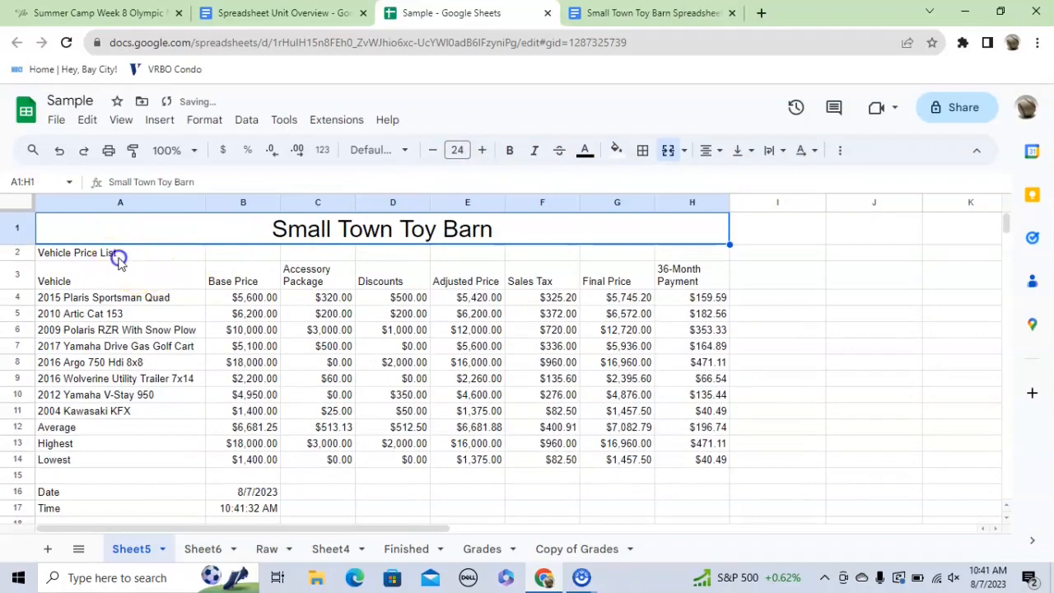
Step: Merge A2:H2 and center the Vehicle Price List subtitle across the table
{"action": "left_click_drag", "start_coordinate": [118, 258], "coordinate": [679, 253]}
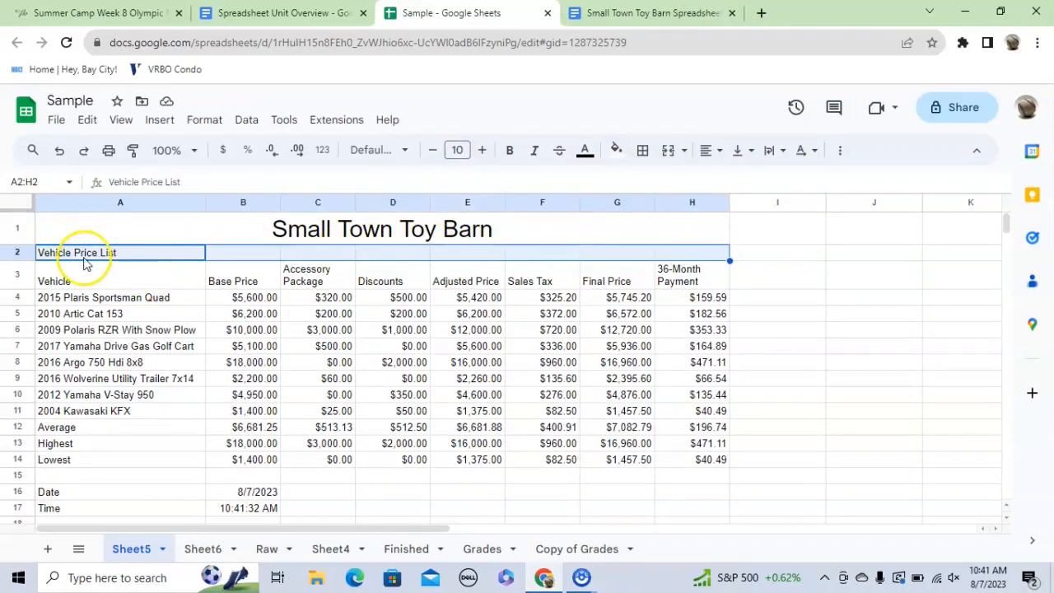
{"action": "left_click", "coordinate": [670, 150]}
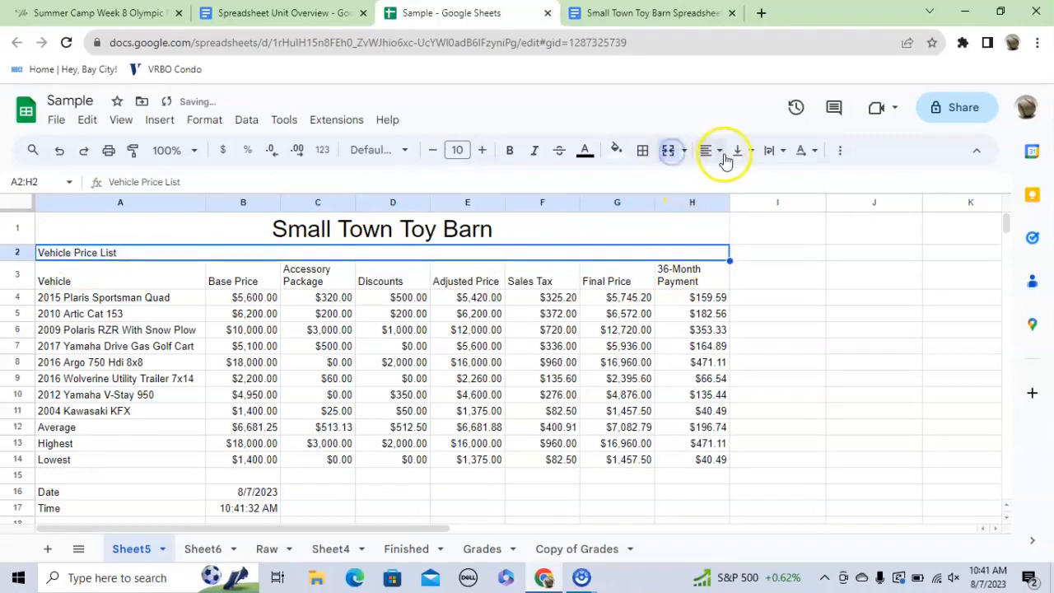
{"action": "left_click", "coordinate": [714, 152]}
{"action": "left_click", "coordinate": [734, 181]}
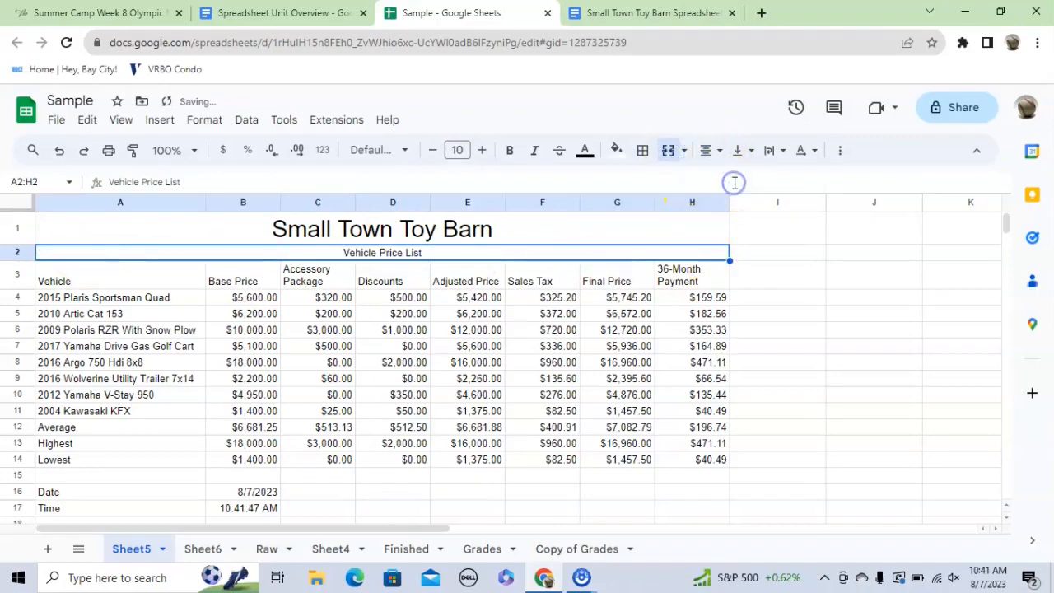
Step: Set the Vehicle Price List subtitle to font size 18 and add a thick bottom border beneath it
{"action": "left_click", "coordinate": [463, 150]}
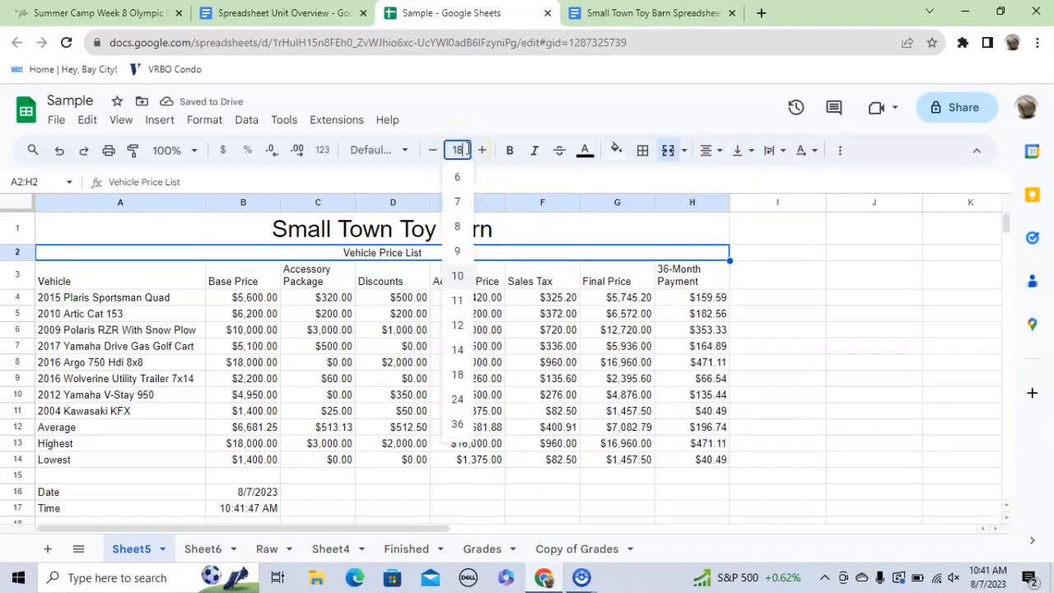
{"action": "key", "text": "Return"}
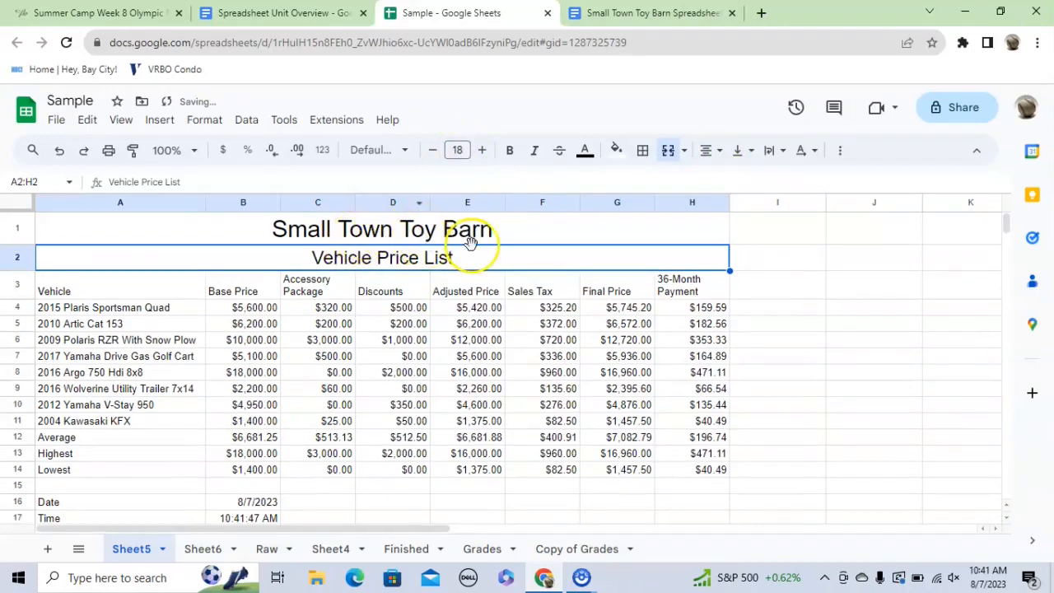
{"action": "left_click", "coordinate": [644, 151]}
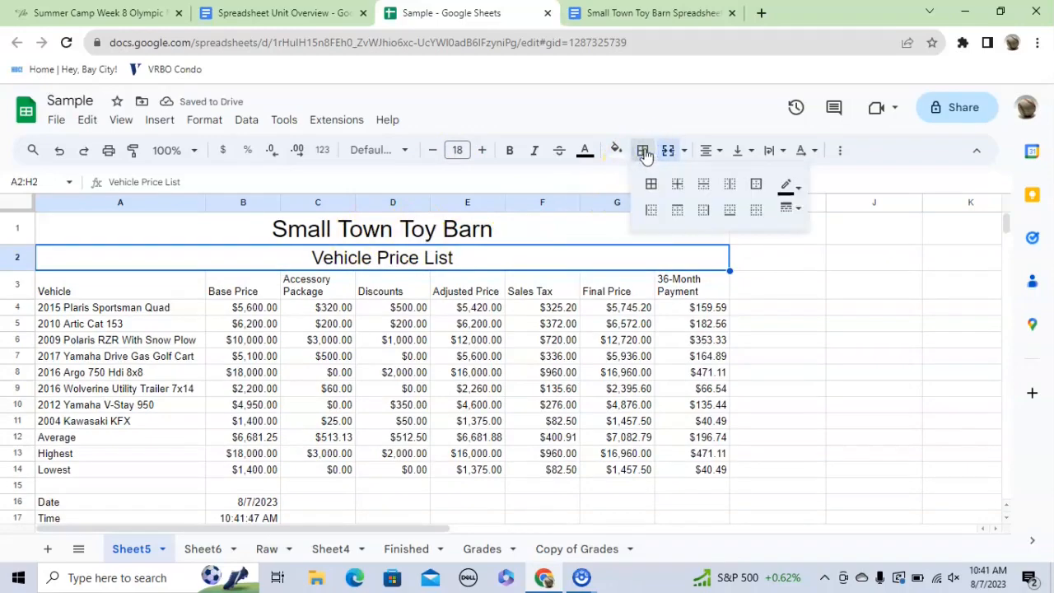
{"action": "left_click", "coordinate": [730, 216]}
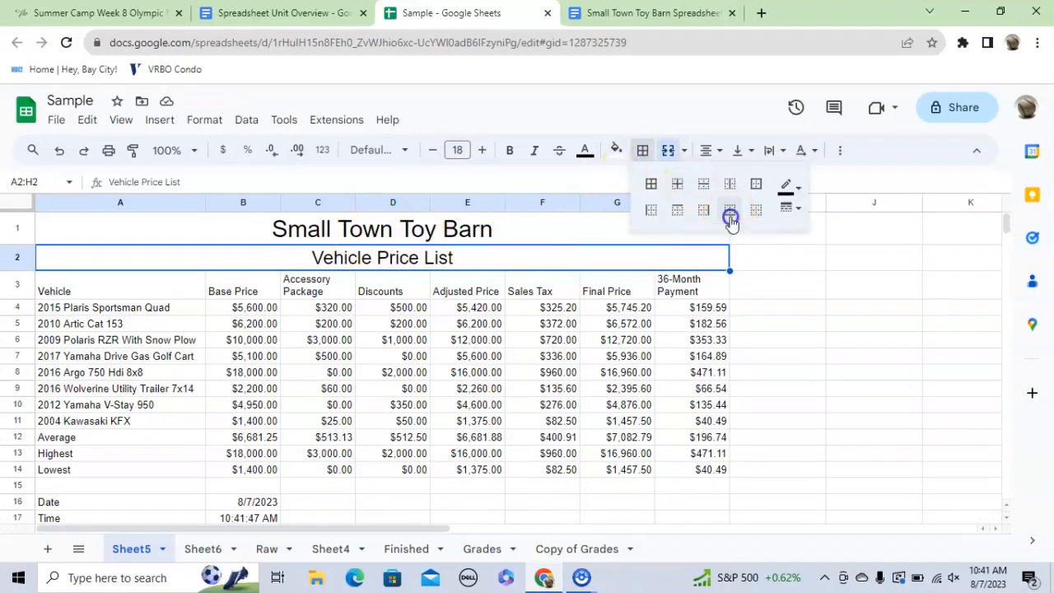
{"action": "left_click", "coordinate": [797, 210]}
{"action": "left_click", "coordinate": [827, 270]}
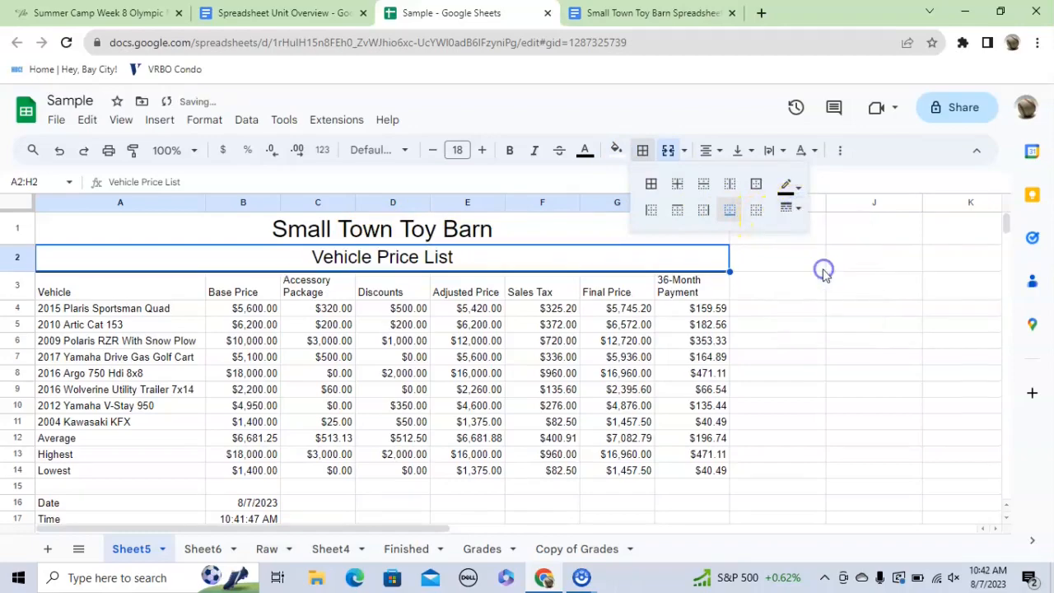
{"action": "left_click", "coordinate": [477, 342]}
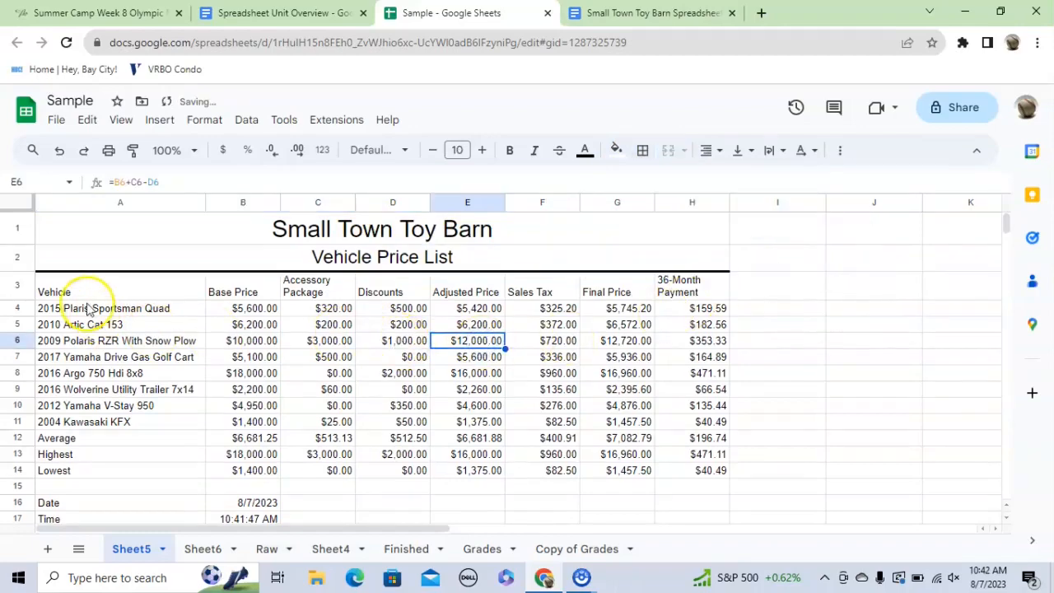
Step: Center the column headings in A3:H3 and make them bold
{"action": "left_click_drag", "start_coordinate": [84, 299], "coordinate": [675, 285]}
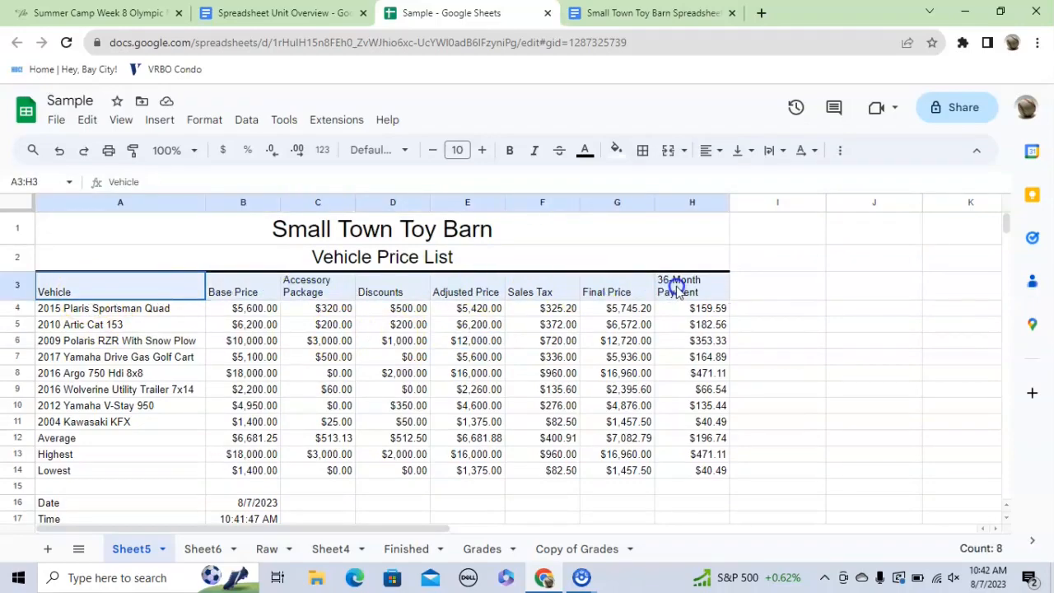
{"action": "left_click", "coordinate": [710, 151]}
{"action": "left_click", "coordinate": [735, 182]}
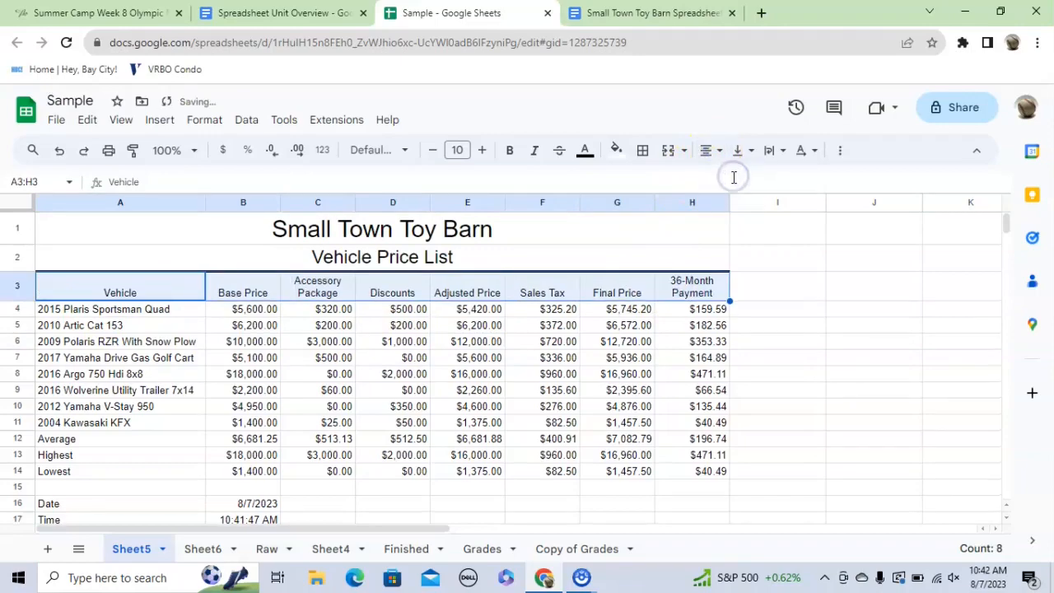
{"action": "left_click", "coordinate": [510, 152]}
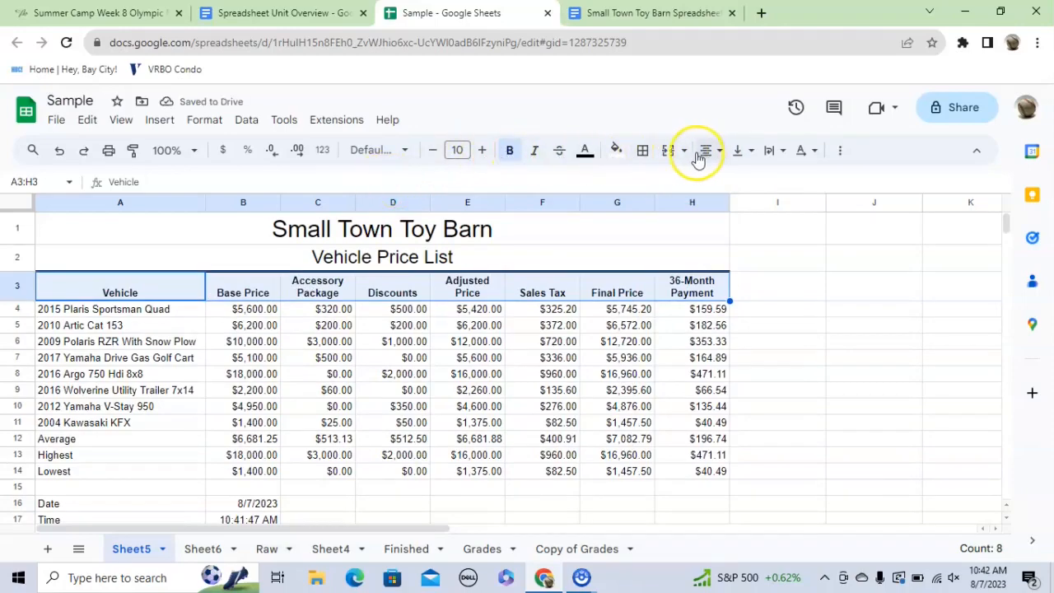
Step: Add a thick bottom border below the column headings in A3:H3
{"action": "left_click", "coordinate": [641, 150]}
{"action": "left_click", "coordinate": [729, 213]}
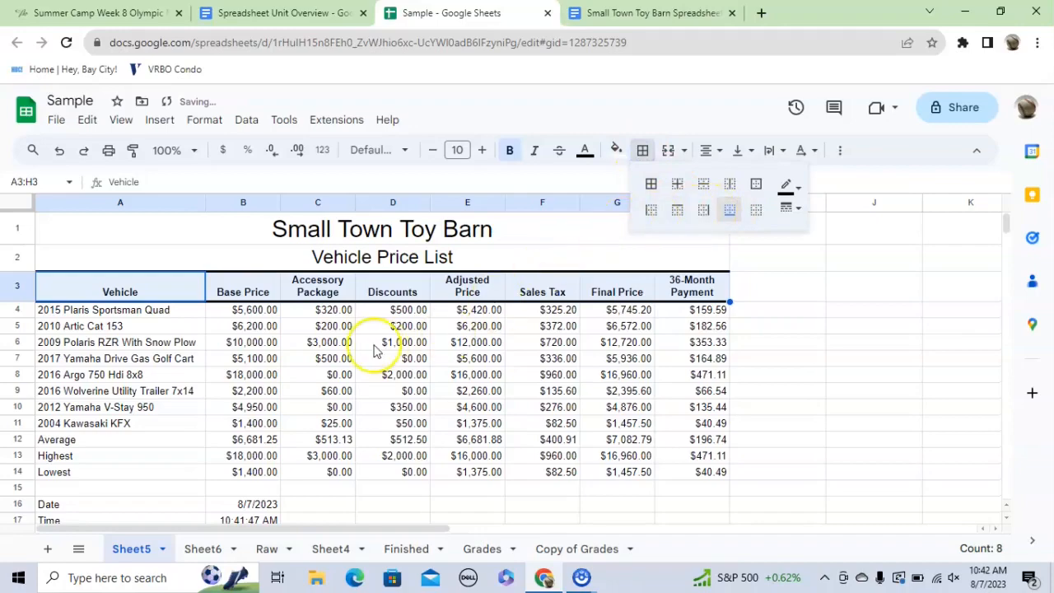
{"action": "left_click", "coordinate": [315, 313]}
Step: Apply text wrapping to the column headings in A3:H3
{"action": "left_click_drag", "start_coordinate": [145, 294], "coordinate": [688, 286]}
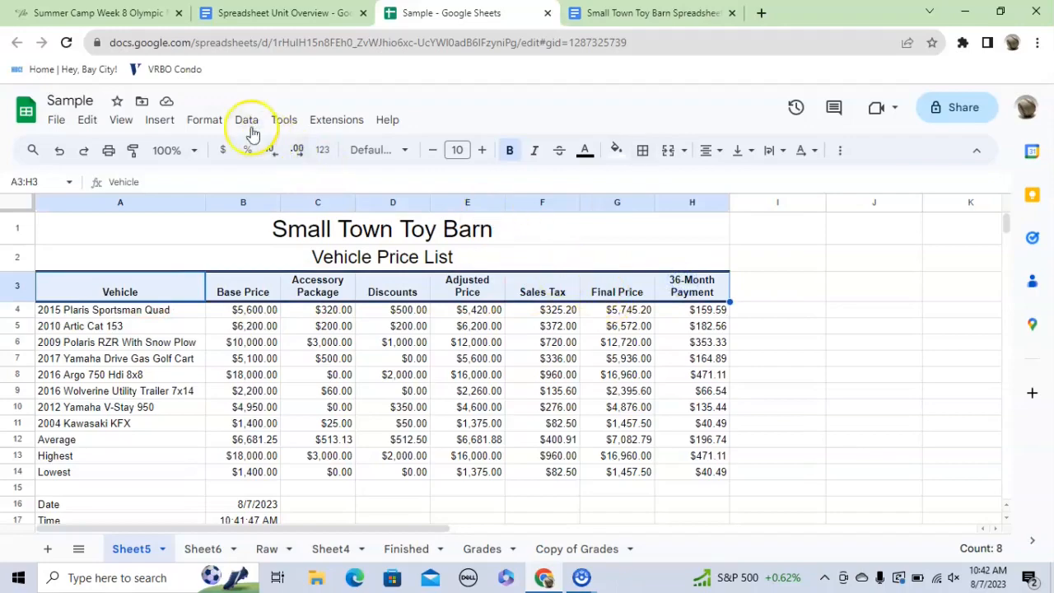
{"action": "left_click", "coordinate": [208, 120]}
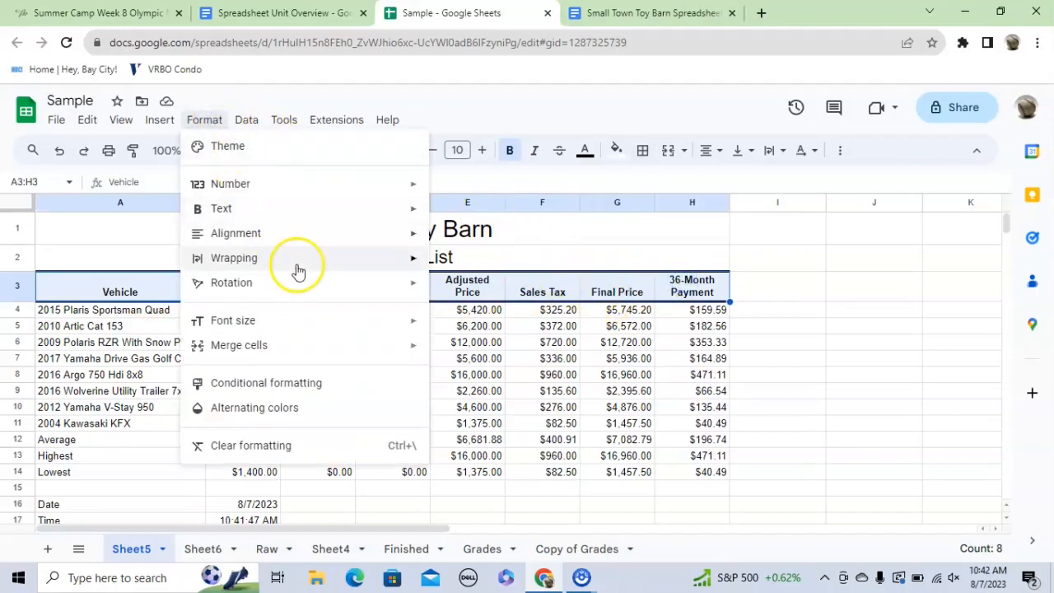
{"action": "mouse_move", "coordinate": [297, 265]}
{"action": "left_click", "coordinate": [476, 288]}
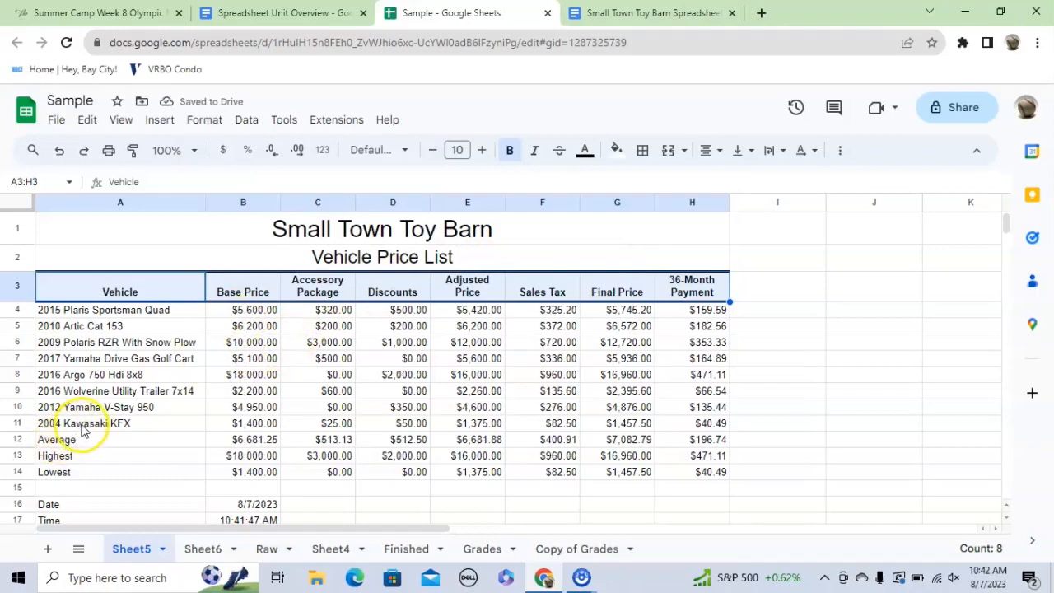
Step: Add a thick bottom border below the last vehicle row, A11:H11, to separate it from the summary rows
{"action": "left_click_drag", "start_coordinate": [76, 425], "coordinate": [688, 417]}
{"action": "left_click", "coordinate": [643, 150]}
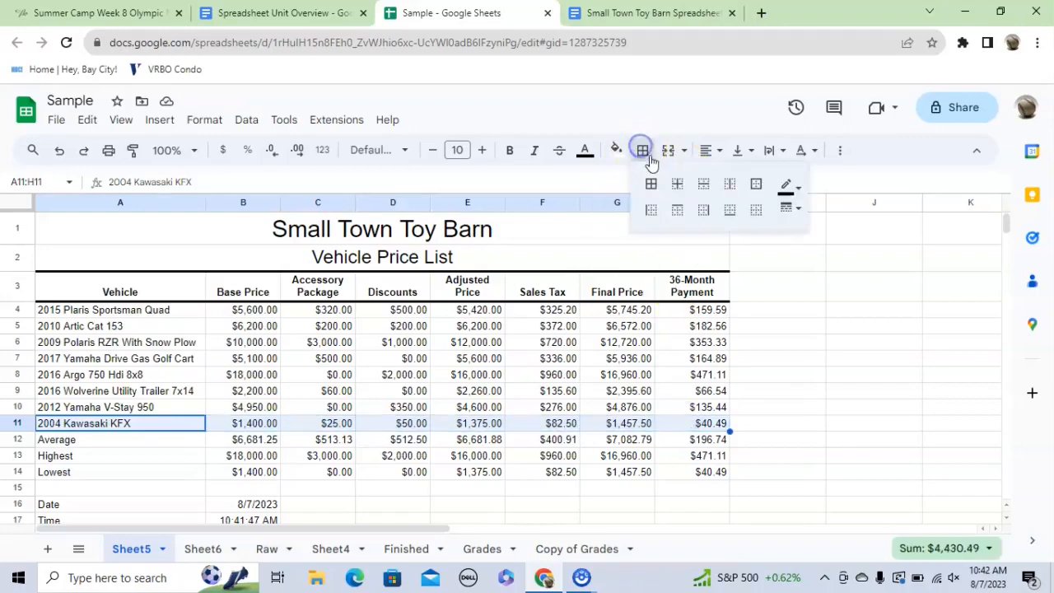
{"action": "left_click", "coordinate": [730, 211]}
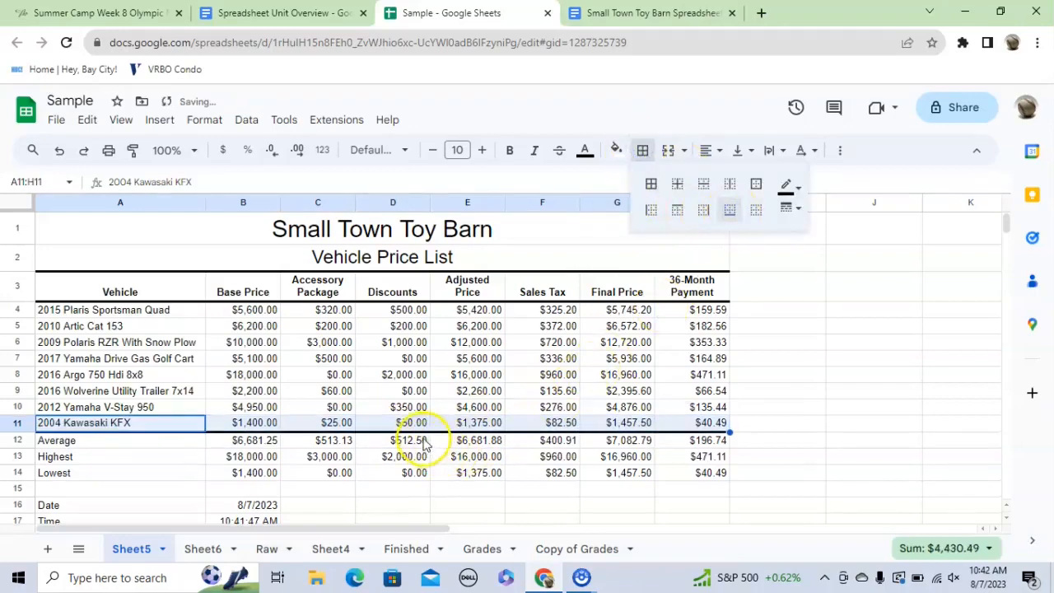
{"action": "left_click", "coordinate": [181, 458]}
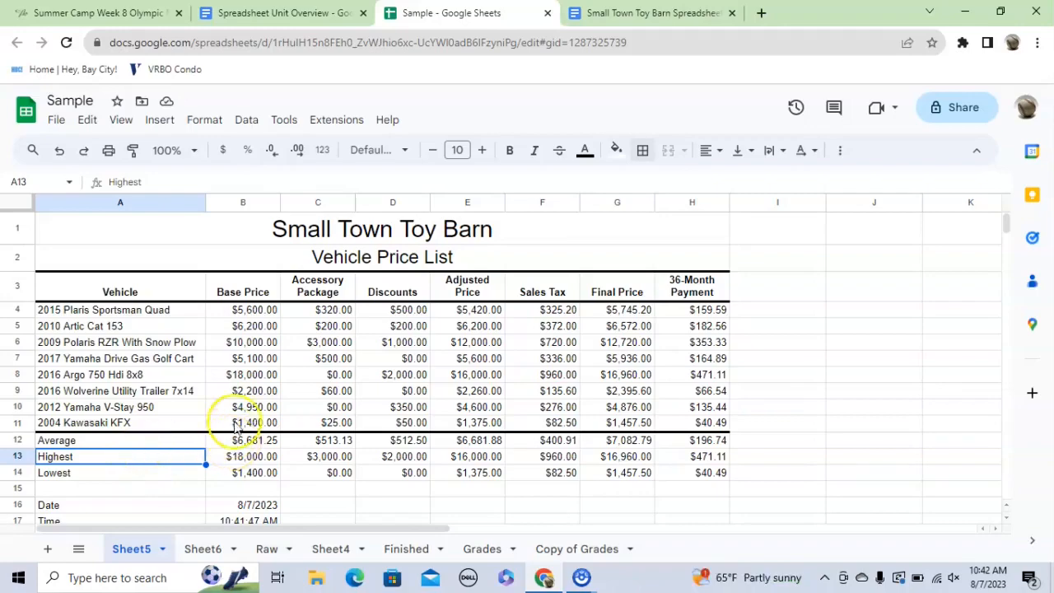
Step: Create a conditional formatting rule for base prices B4:B11 that applies to values greater than or equal to 10000
{"action": "left_click", "coordinate": [258, 311]}
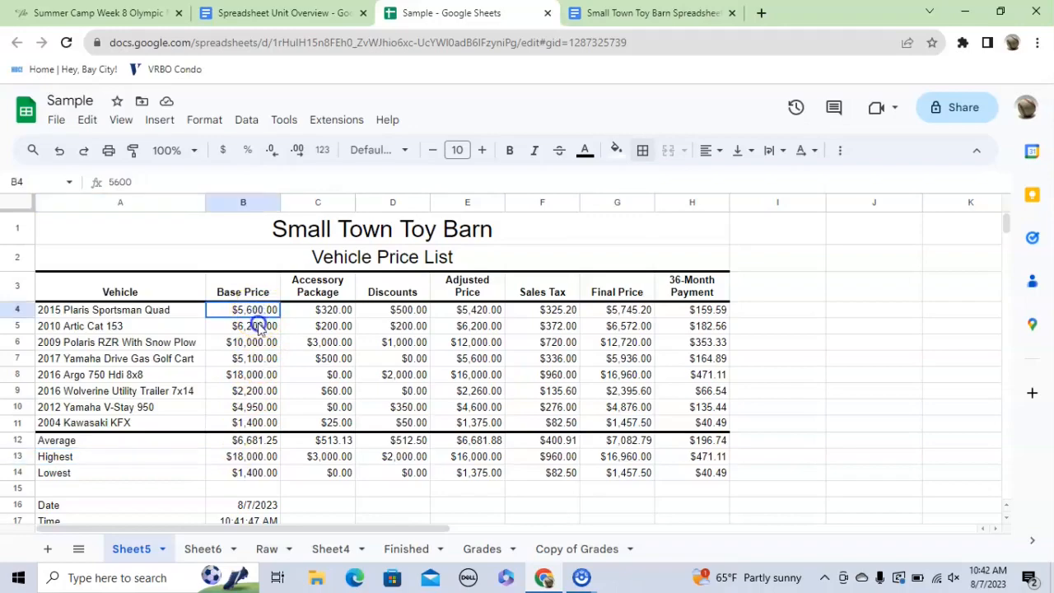
{"action": "left_click_drag", "start_coordinate": [255, 346], "coordinate": [256, 420]}
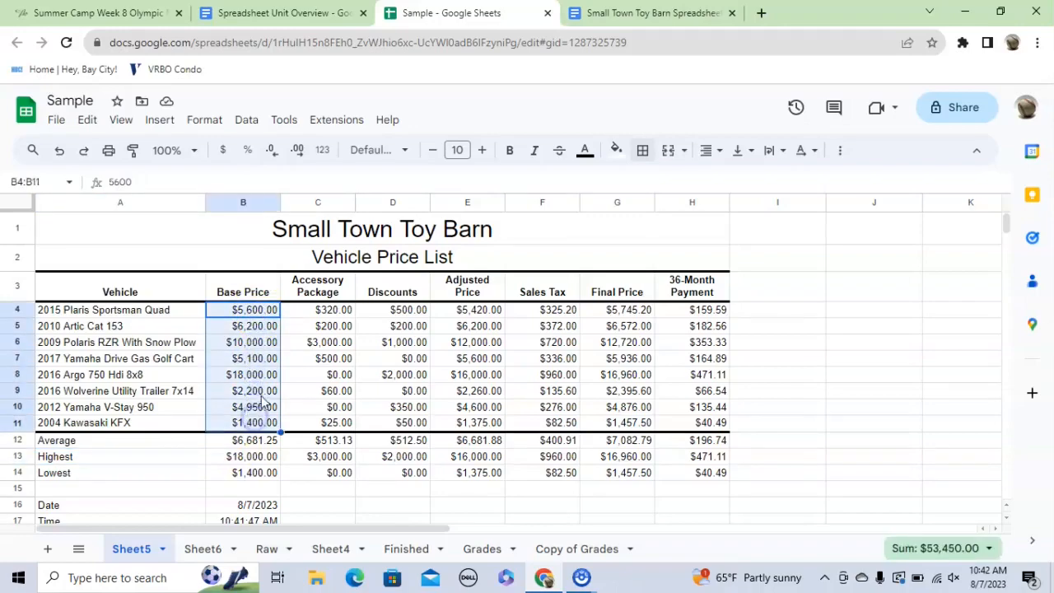
{"action": "left_click", "coordinate": [211, 121]}
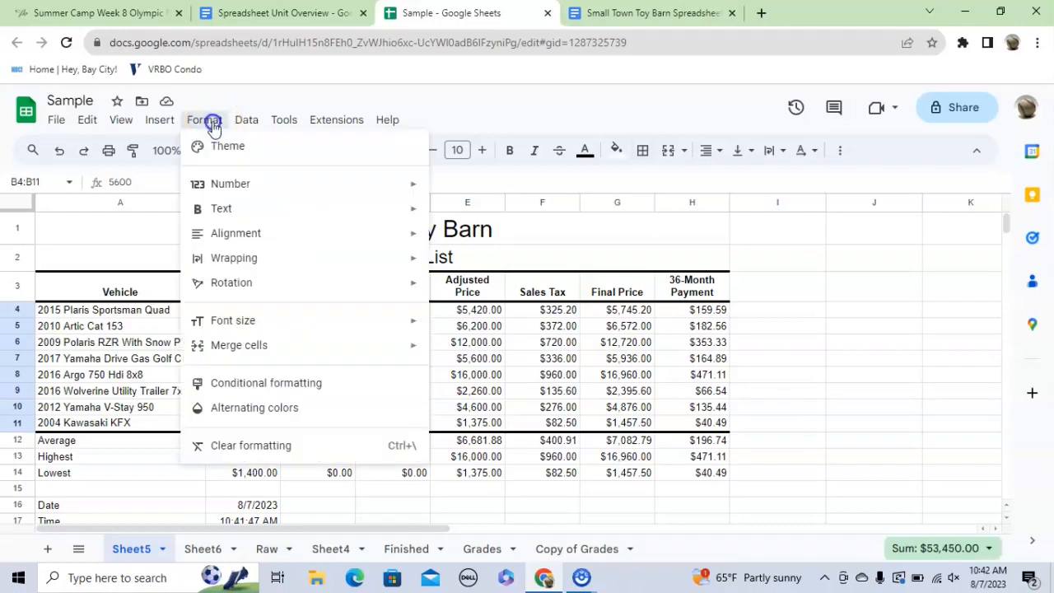
{"action": "left_click", "coordinate": [268, 384]}
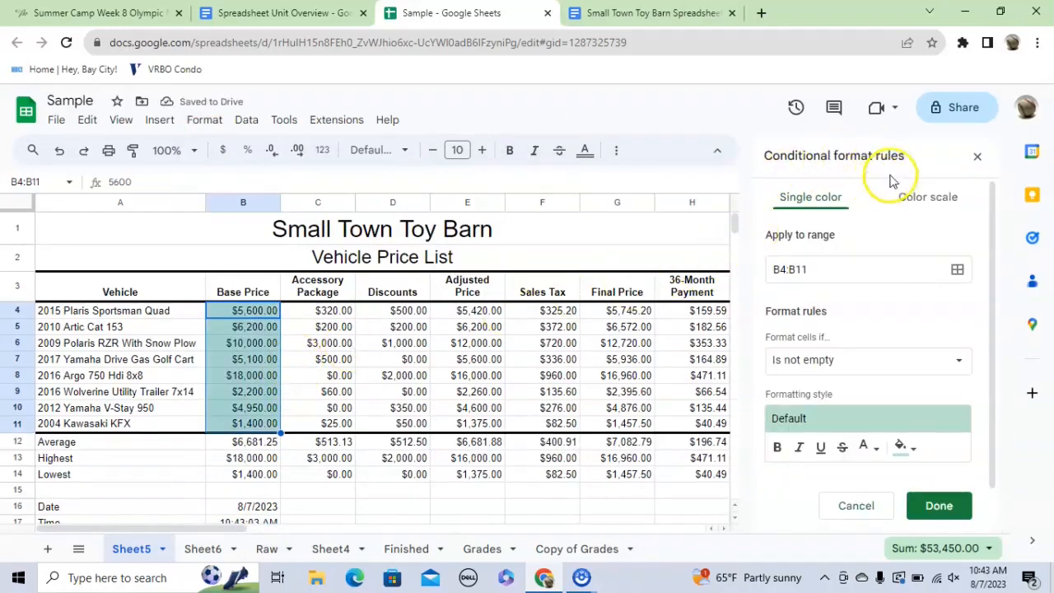
{"action": "left_click", "coordinate": [844, 367]}
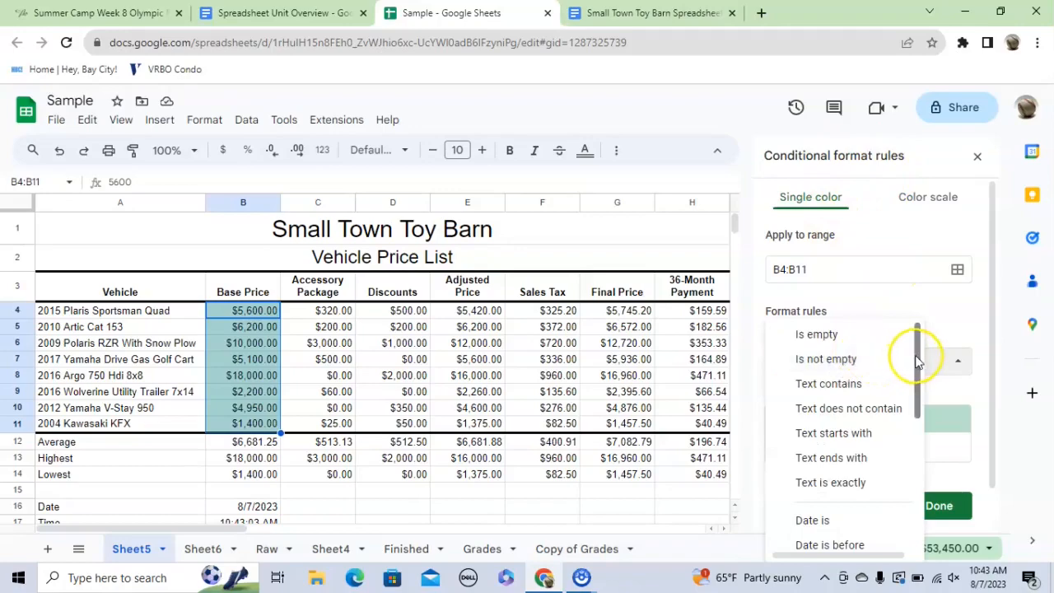
{"action": "left_click_drag", "start_coordinate": [916, 362], "coordinate": [908, 421]}
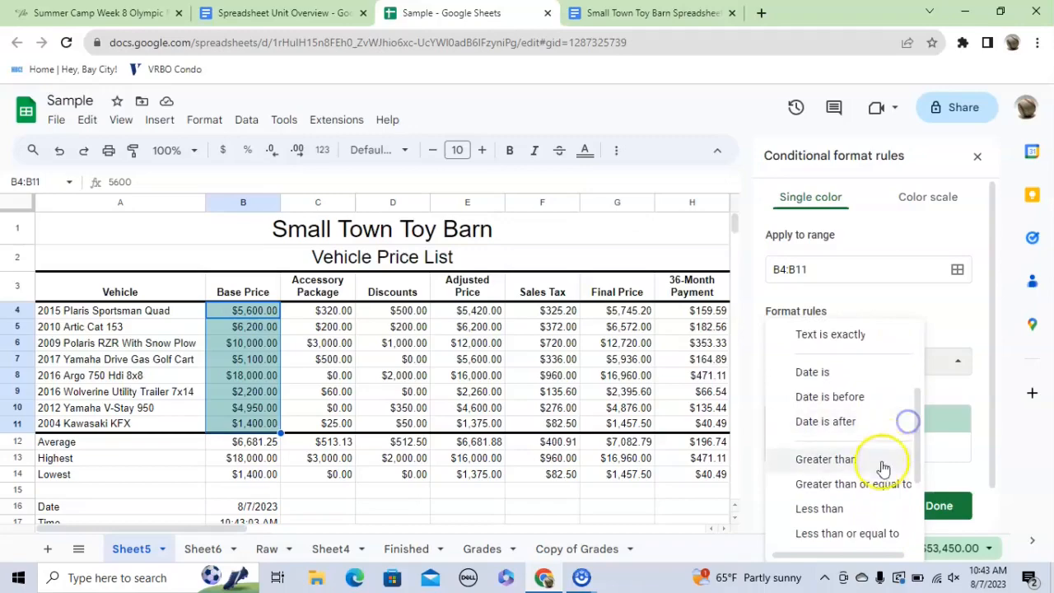
{"action": "left_click", "coordinate": [877, 485]}
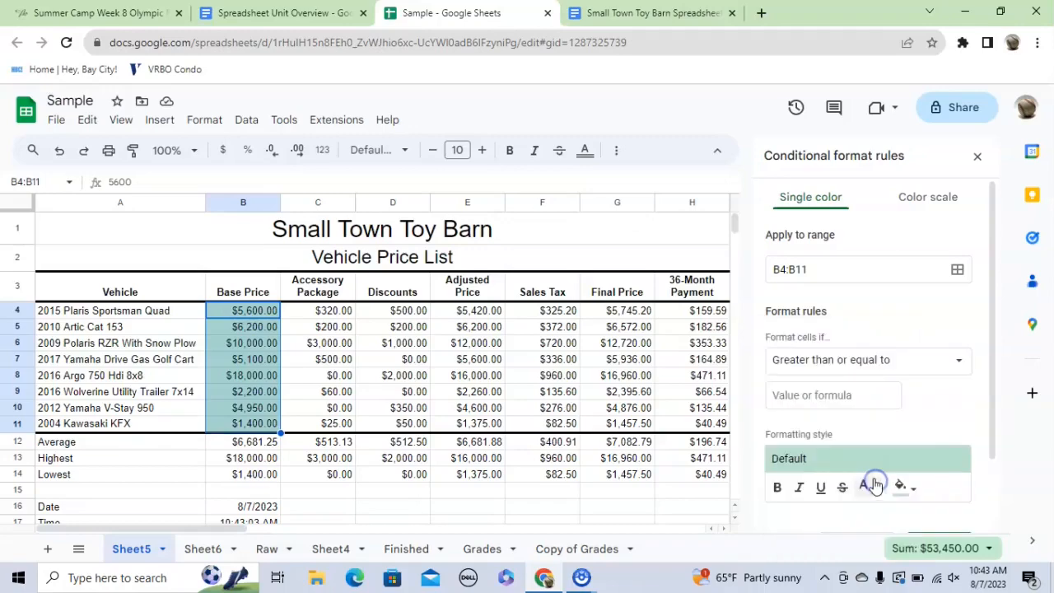
{"action": "left_click", "coordinate": [796, 396]}
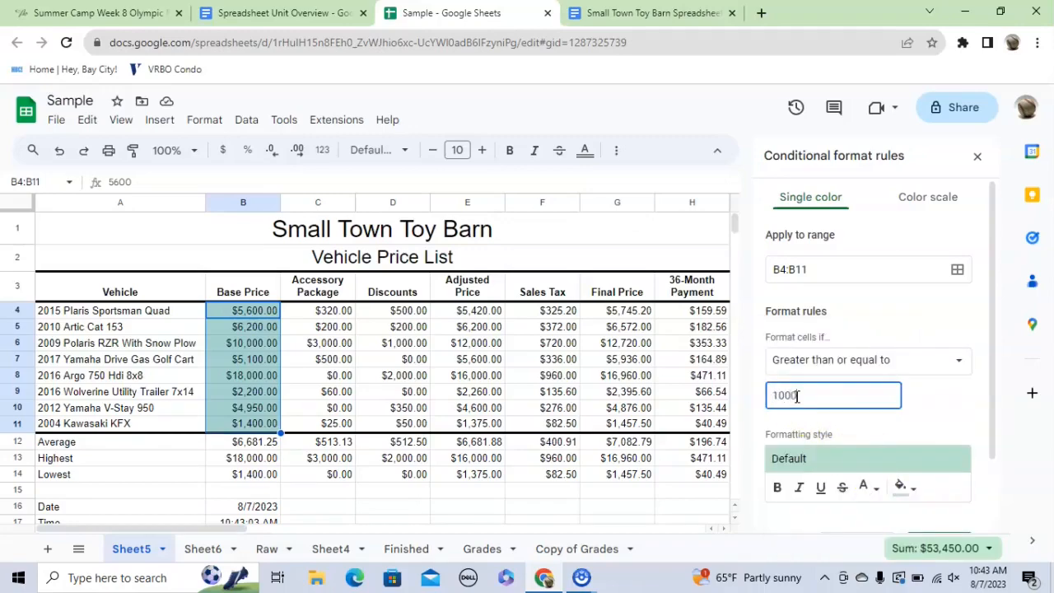
{"action": "type", "text": "10000"}
Step: Style the base price rule with a dark green fill and bold white text, and save the rule
{"action": "scroll", "coordinate": [911, 400], "scroll_direction": "down", "scroll_amount": 1}
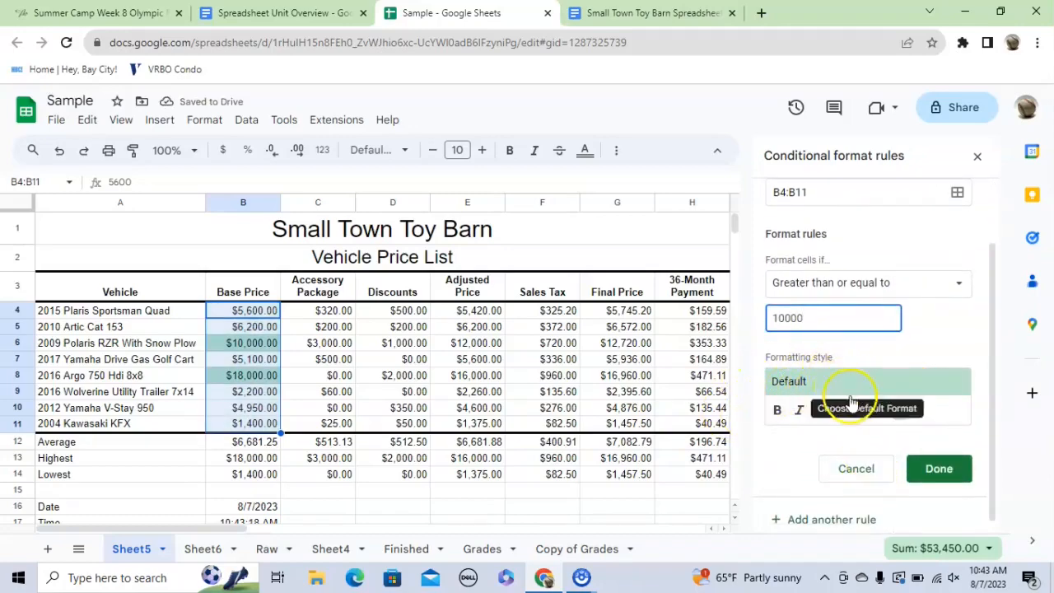
{"action": "left_click", "coordinate": [913, 412]}
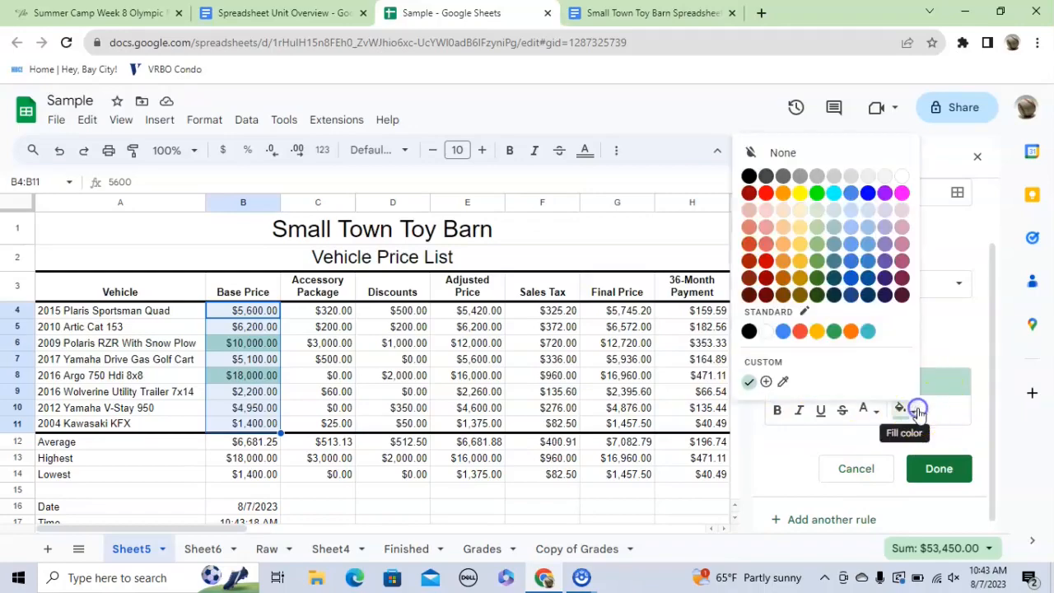
{"action": "left_click", "coordinate": [819, 280]}
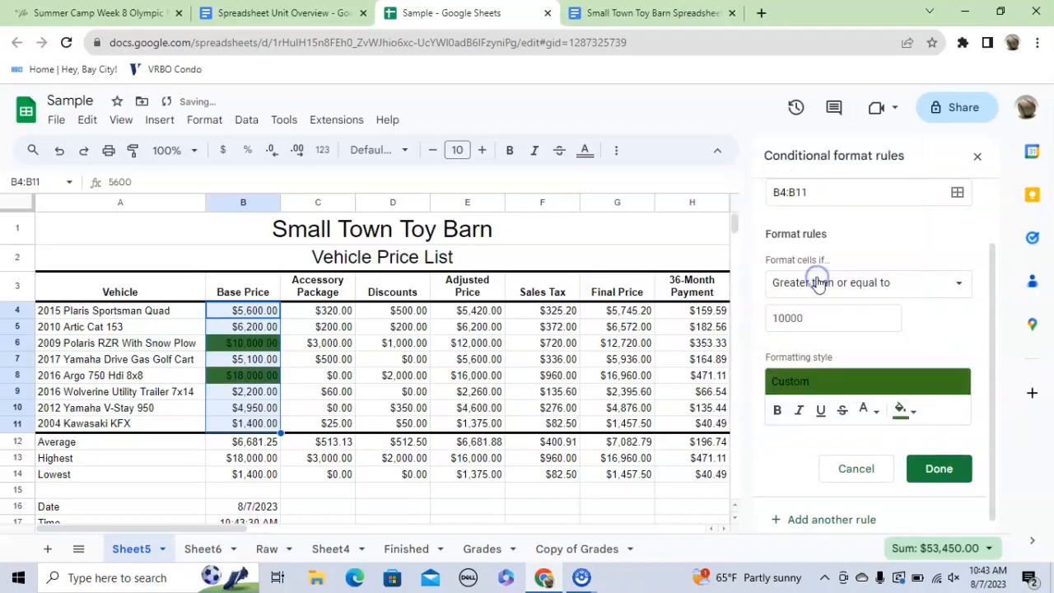
{"action": "left_click", "coordinate": [866, 409]}
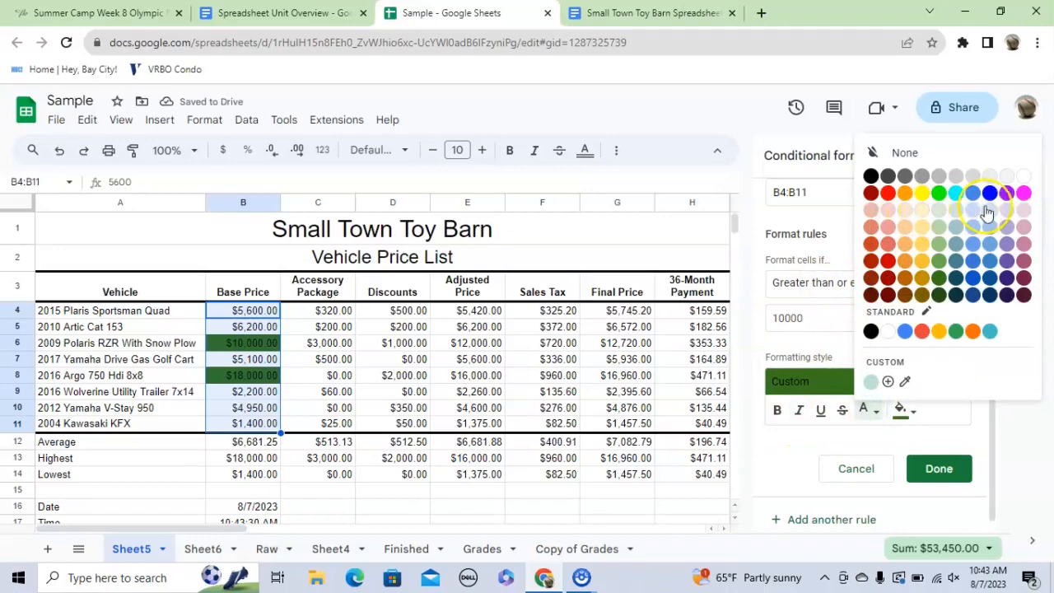
{"action": "left_click", "coordinate": [1022, 177]}
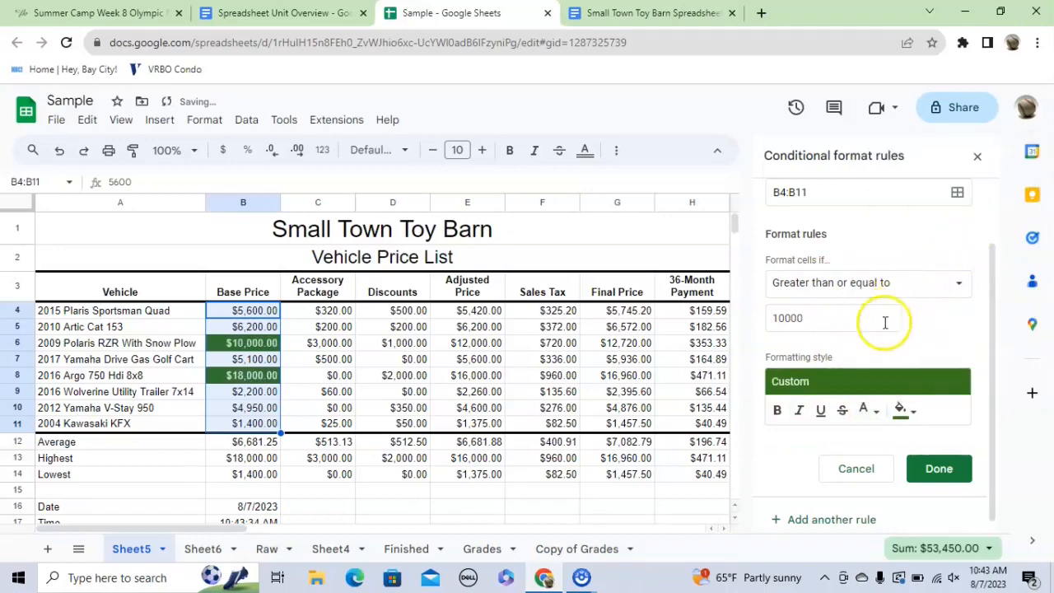
{"action": "left_click", "coordinate": [777, 409]}
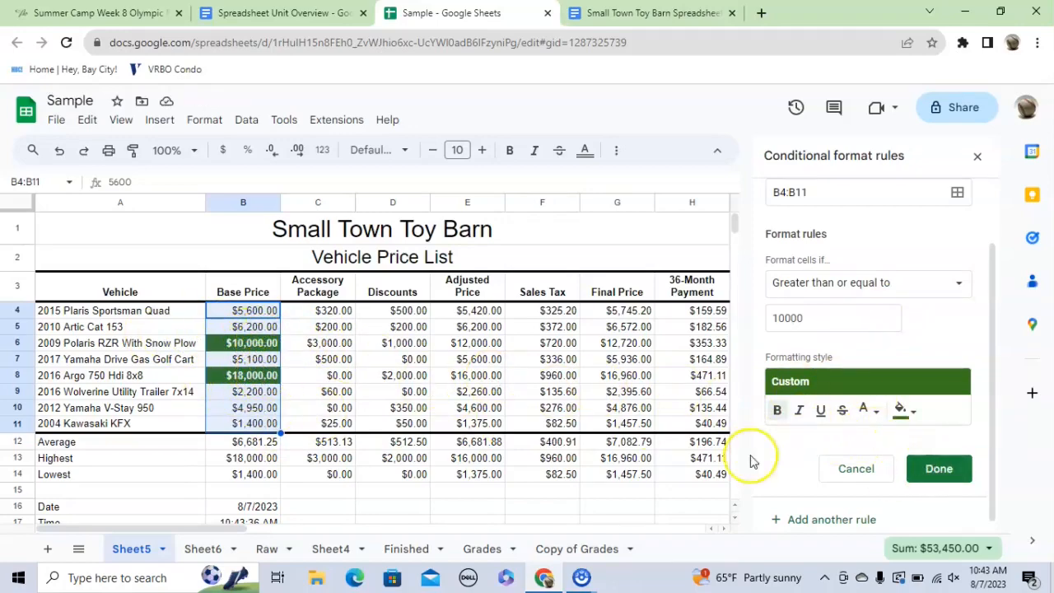
{"action": "left_click", "coordinate": [938, 469]}
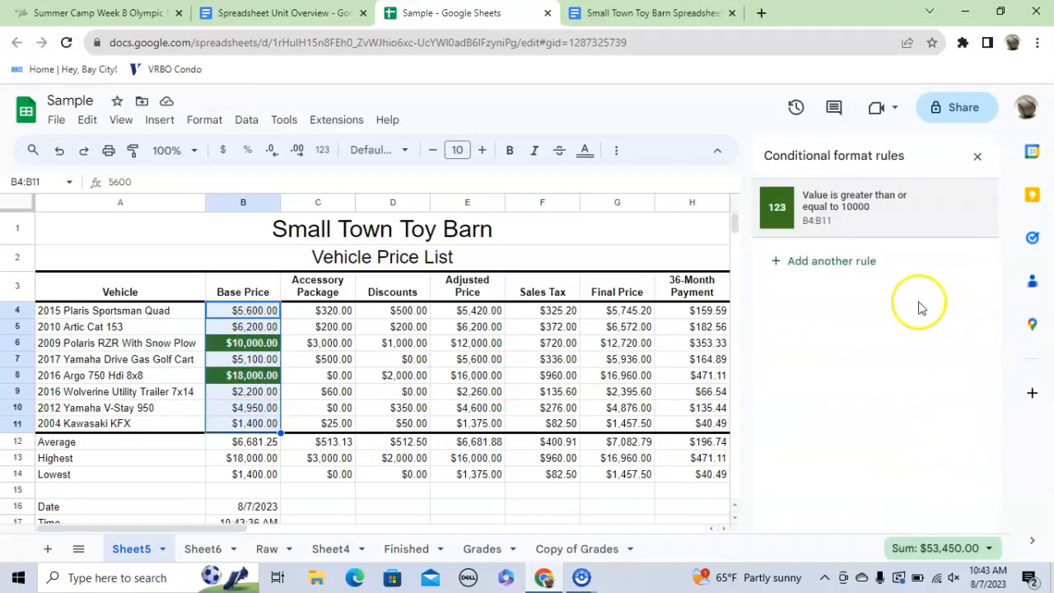
{"action": "left_click", "coordinate": [387, 473]}
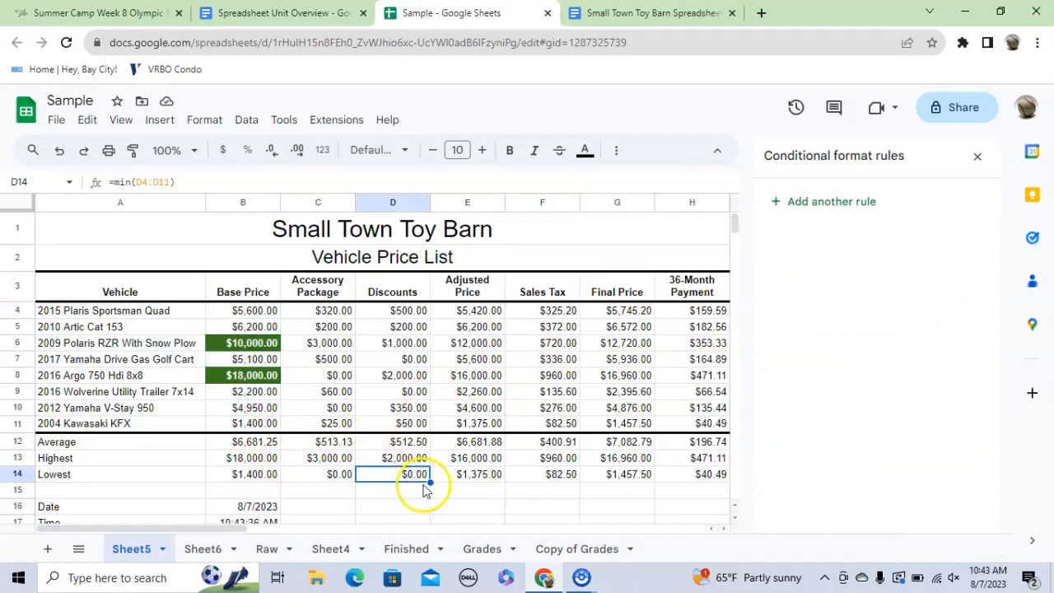
Step: Review the formatted price list and inspect the Adjusted Price formulas in E4 through E7
{"action": "scroll", "coordinate": [426, 491], "scroll_direction": "down", "scroll_amount": 1}
{"action": "scroll", "coordinate": [425, 491], "scroll_direction": "up", "scroll_amount": 1}
{"action": "scroll", "coordinate": [425, 491], "scroll_direction": "down", "scroll_amount": 1}
{"action": "scroll", "coordinate": [423, 491], "scroll_direction": "up", "scroll_amount": 1}
{"action": "scroll", "coordinate": [426, 491], "scroll_direction": "down", "scroll_amount": 1}
{"action": "scroll", "coordinate": [426, 491], "scroll_direction": "up", "scroll_amount": 1}
{"action": "left_click", "coordinate": [482, 312]}
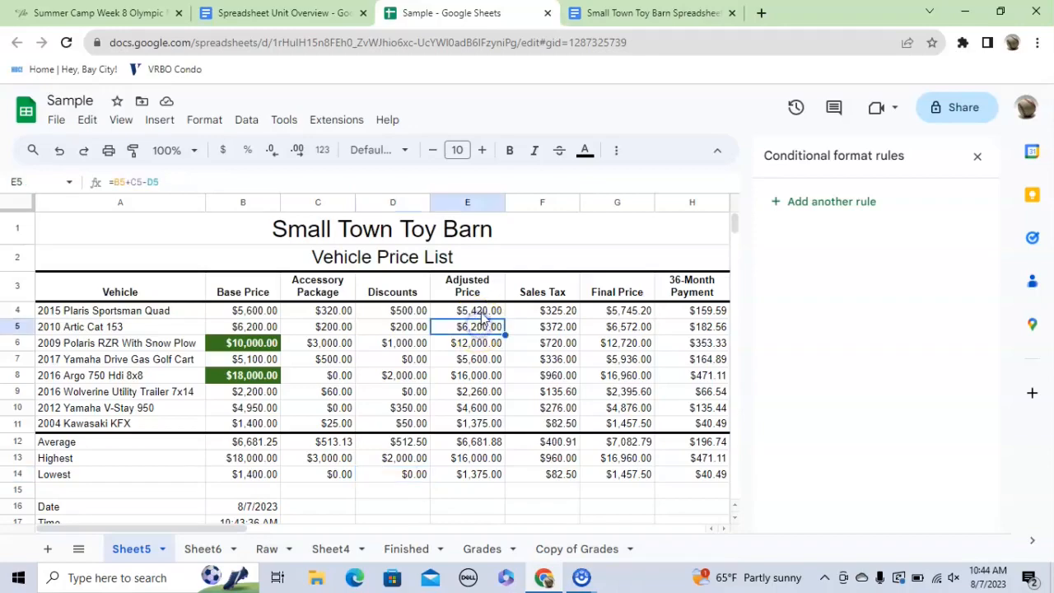
{"action": "left_click", "coordinate": [483, 327]}
{"action": "left_click", "coordinate": [480, 343]}
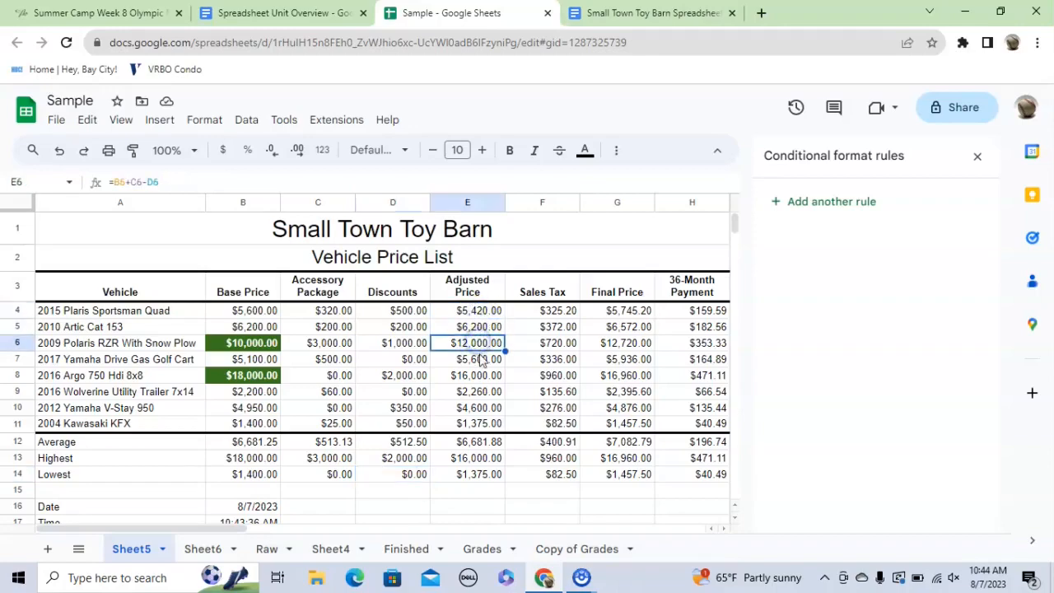
{"action": "left_click", "coordinate": [481, 360]}
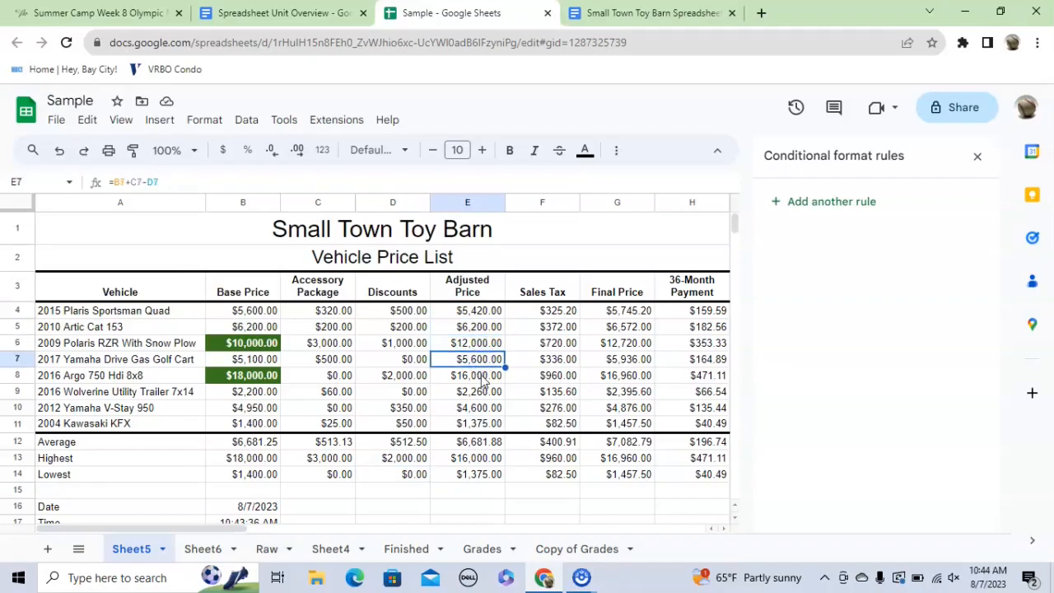